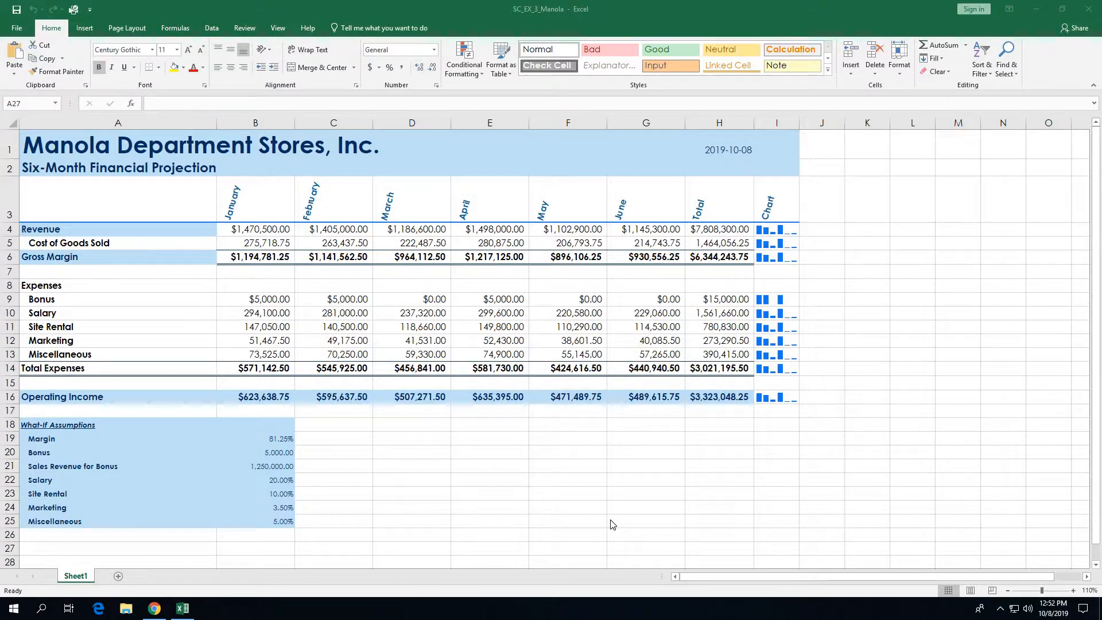
Insert a recommended Clustered Column chart from the month header cells A3:G3 and the expense rows A9:G13
left_click(128, 208)
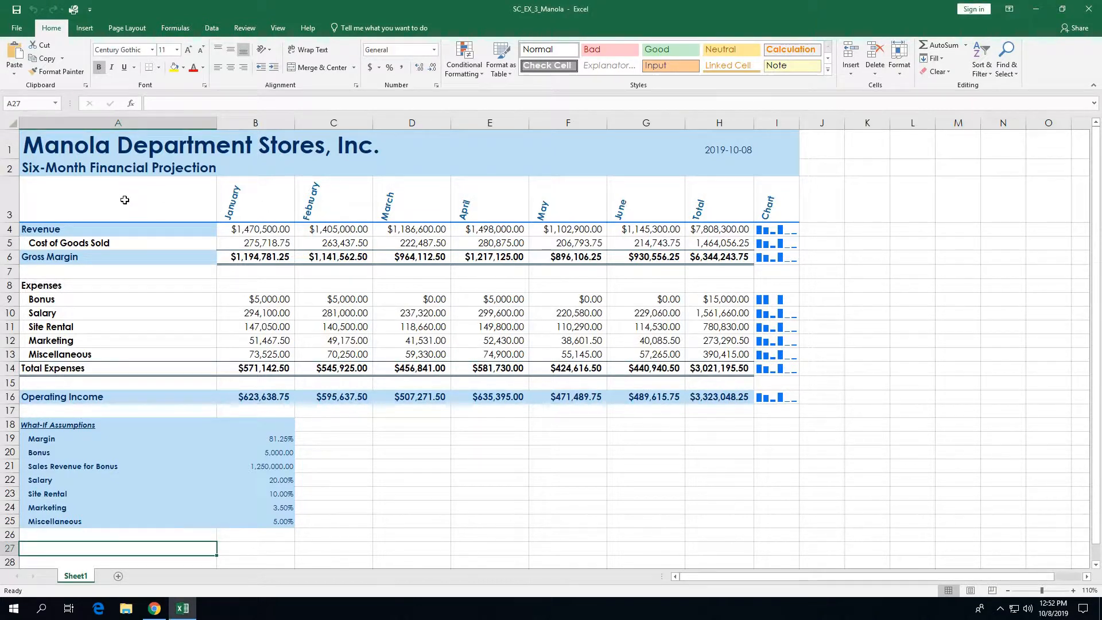
left_click_drag(124, 200, 681, 191)
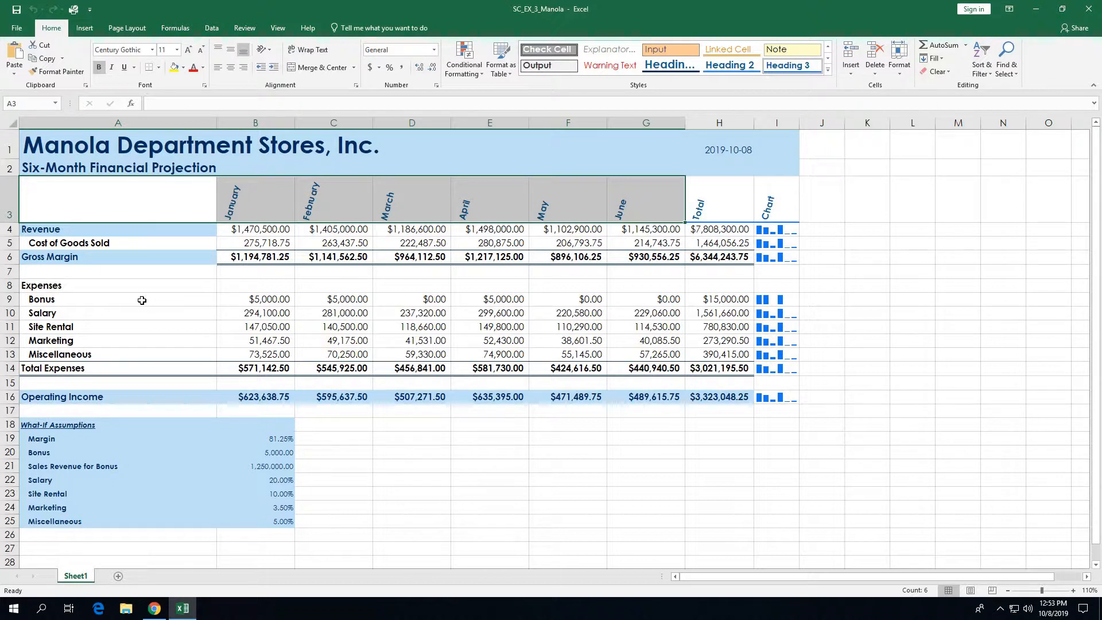
mouse_move(142, 301)
left_mouse_down()
mouse_move(551, 300)
mouse_move(635, 315)
mouse_move(634, 355)
left_mouse_up()
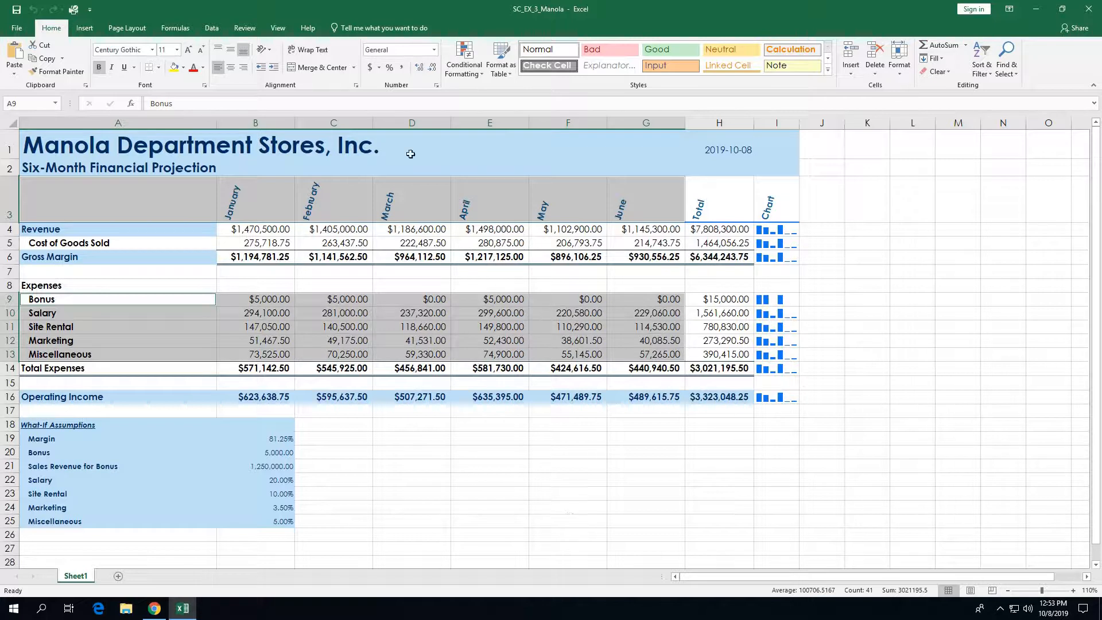
left_click(85, 29)
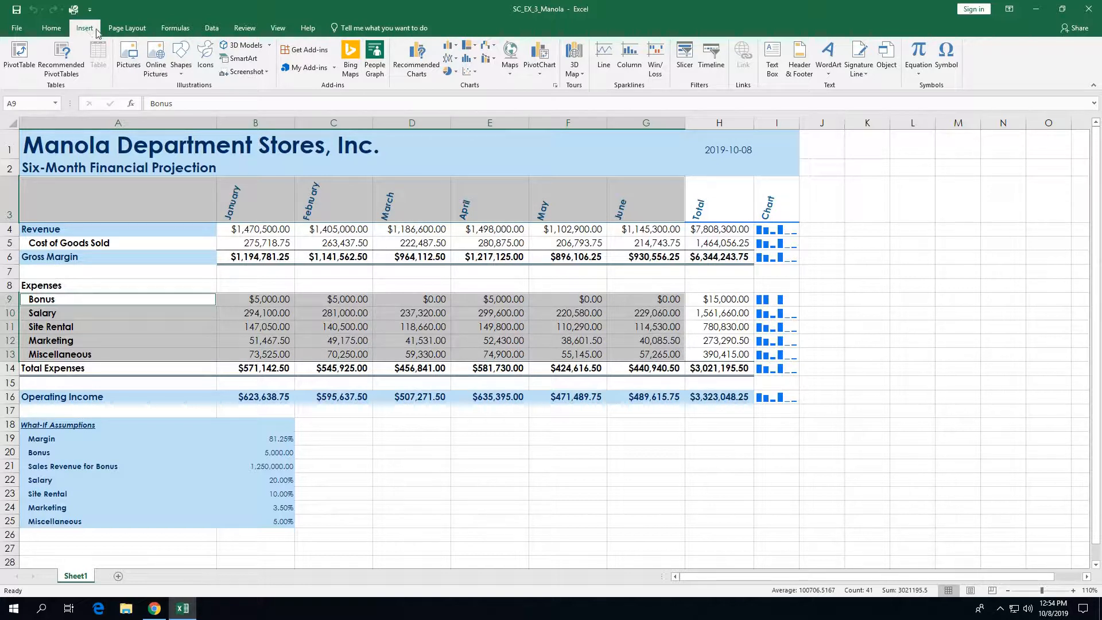
left_click(410, 75)
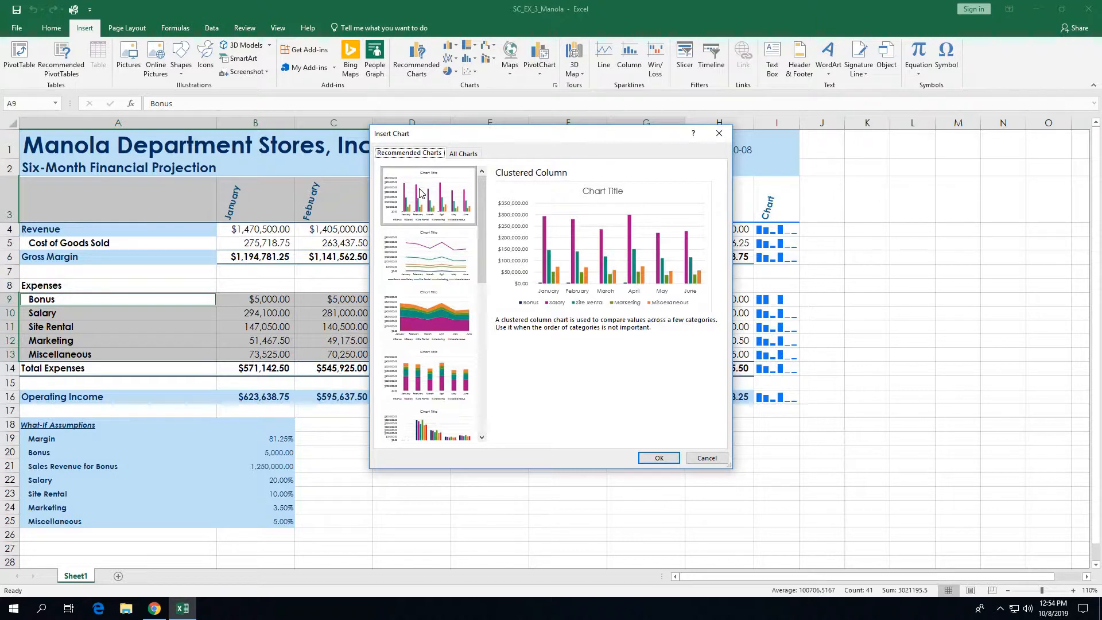
left_click(489, 187)
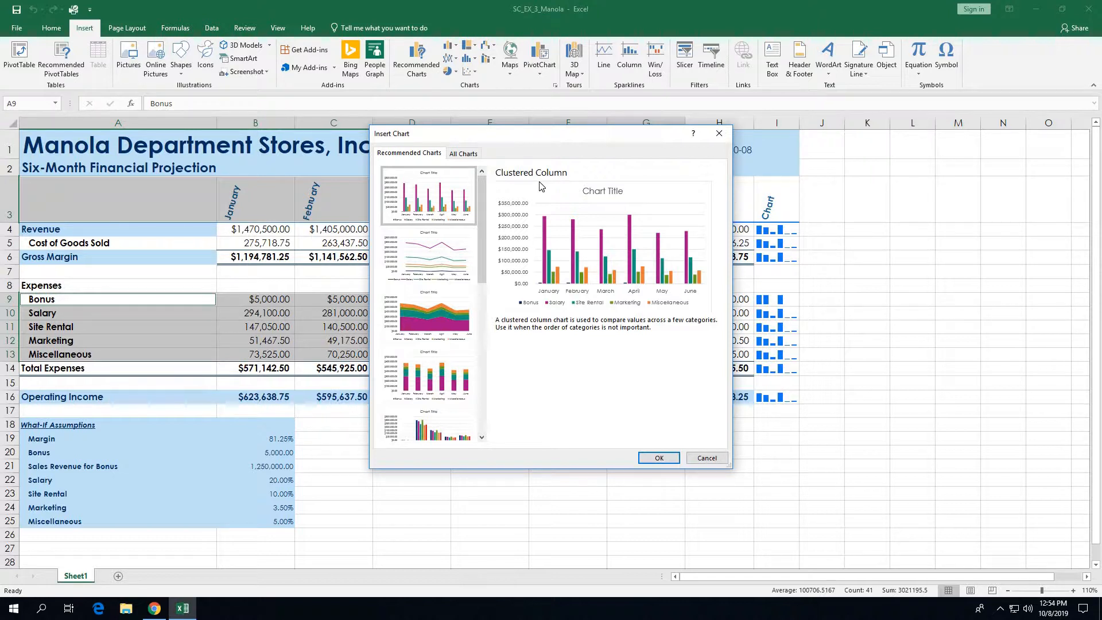
left_click(660, 457)
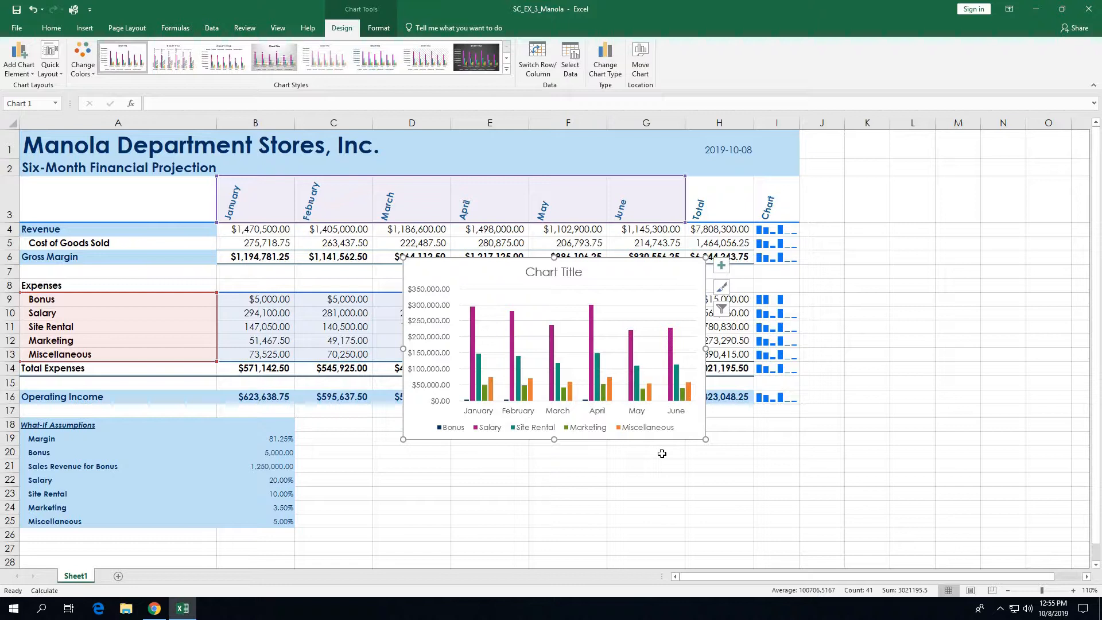
Move the chart to a new sheet named Expense Chart Sheet
left_click(643, 60)
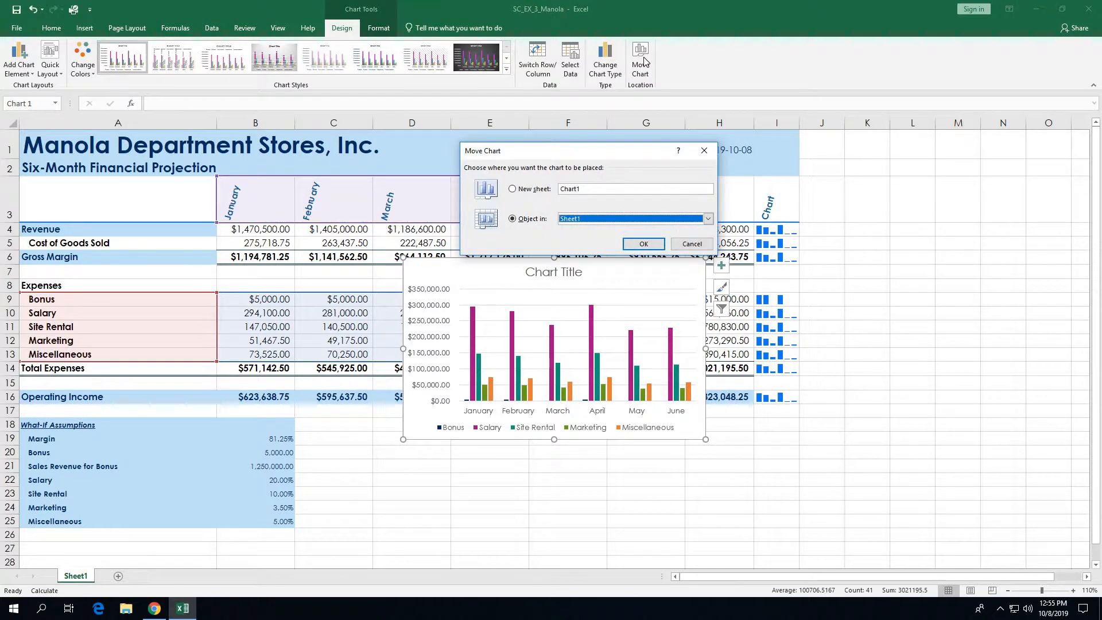
left_click(513, 189)
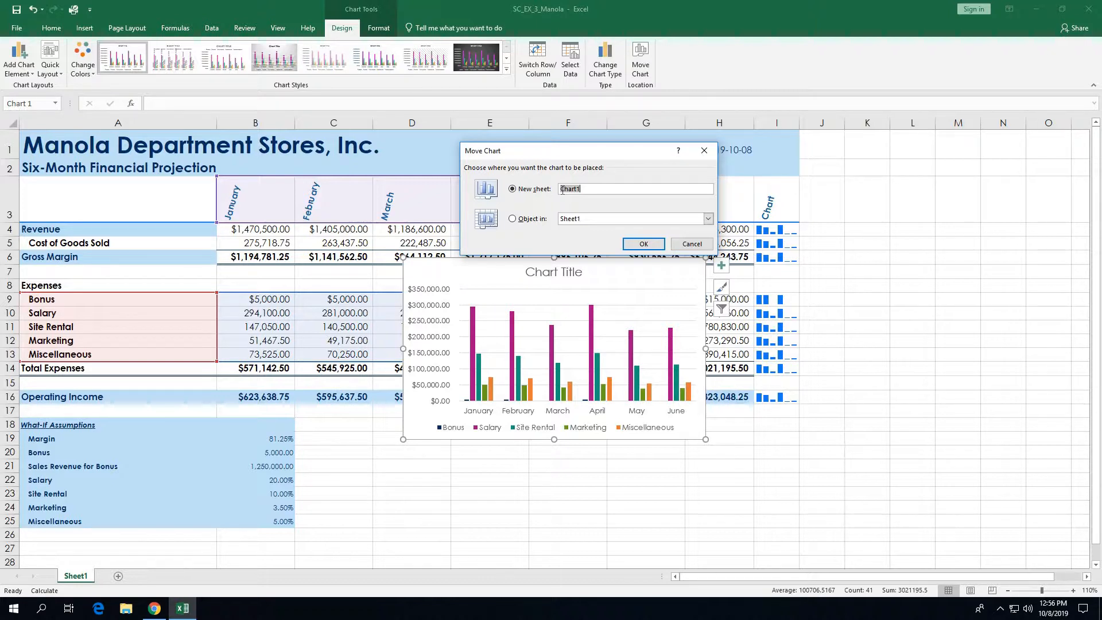
type("Expense Chart Sheet")
left_click(631, 244)
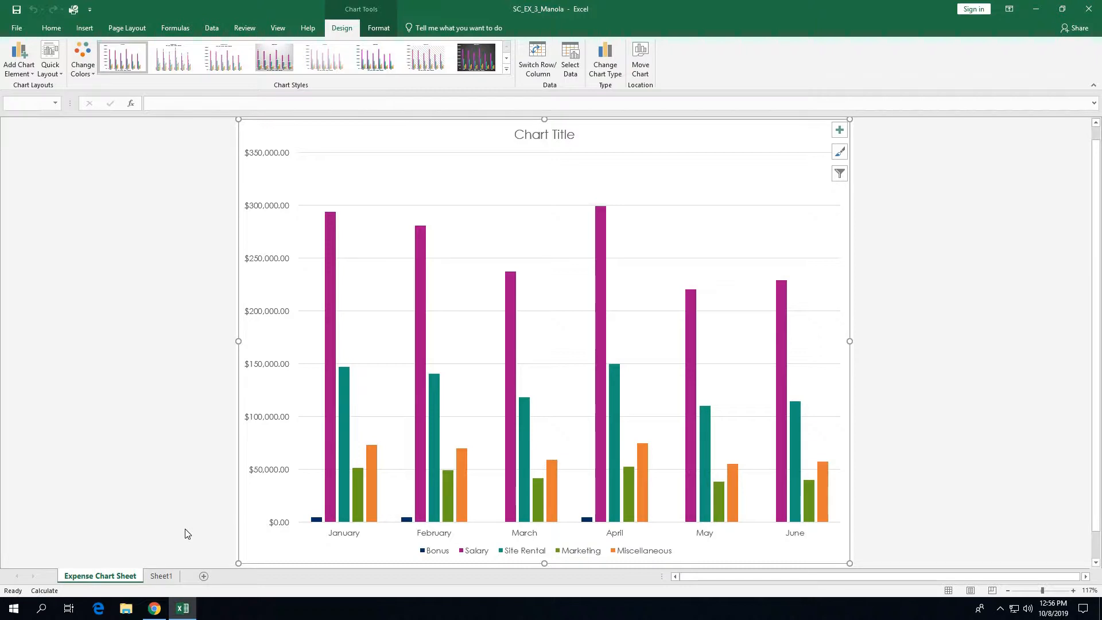
Replace the placeholder chart title with "Six-Month Projected Expenses"
left_click(529, 136)
left_click_drag(513, 137, 569, 141)
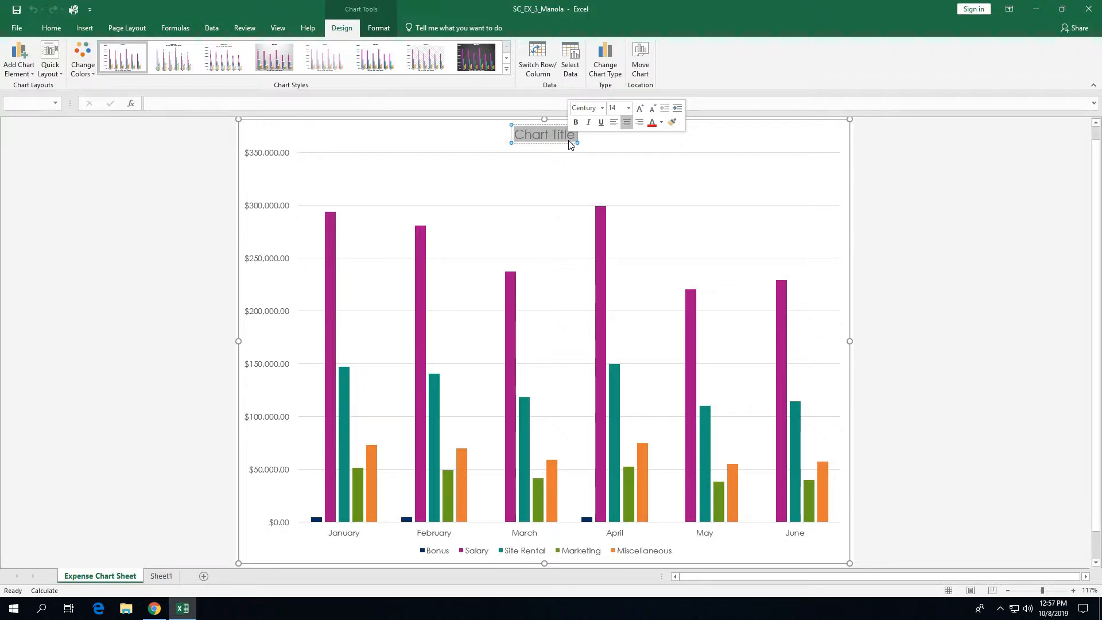
type("Six")
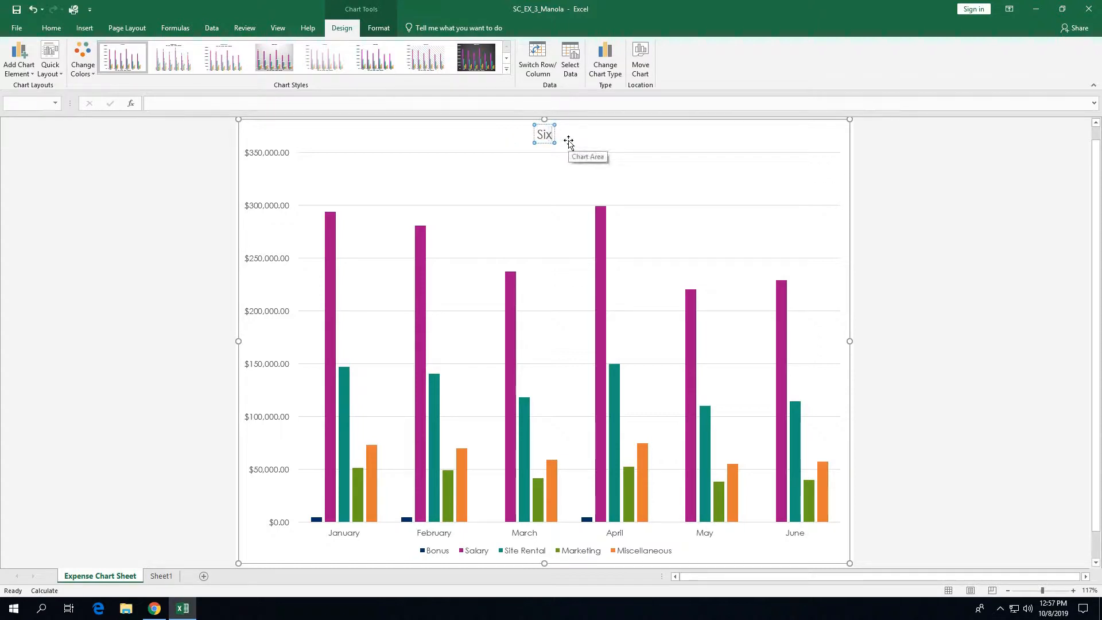
type("-Monty")
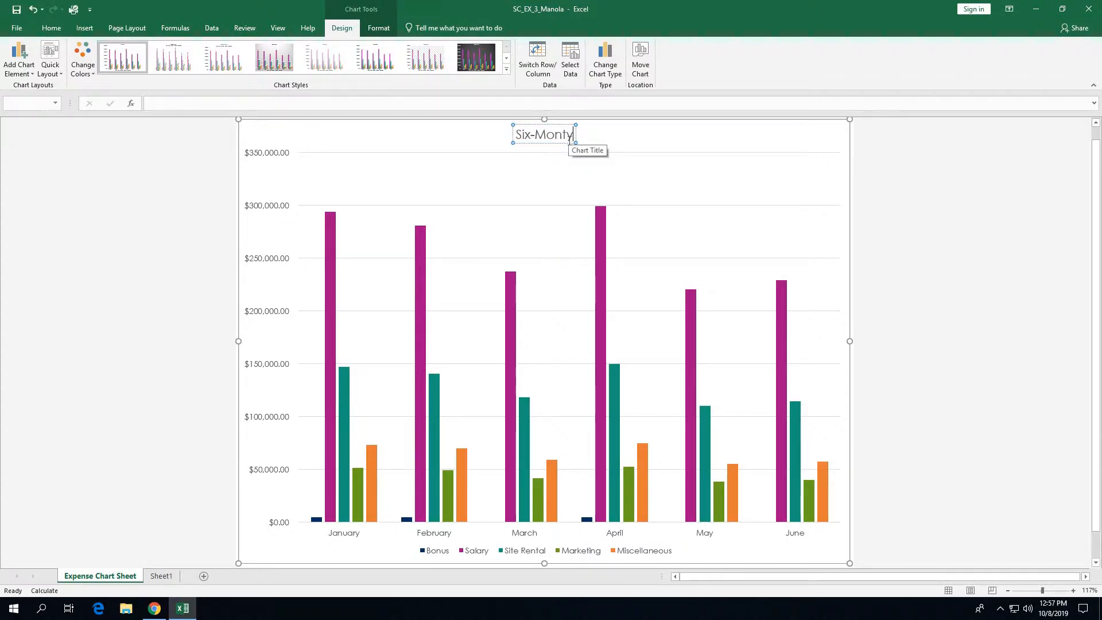
key("BackSpace")
type("h Proj")
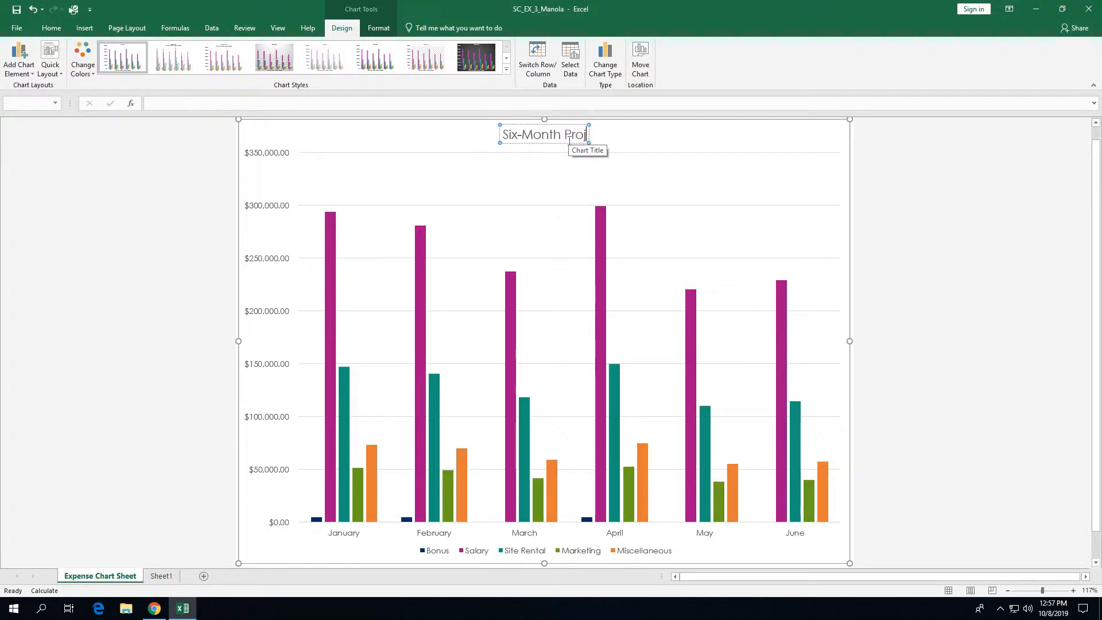
type("ected Expen")
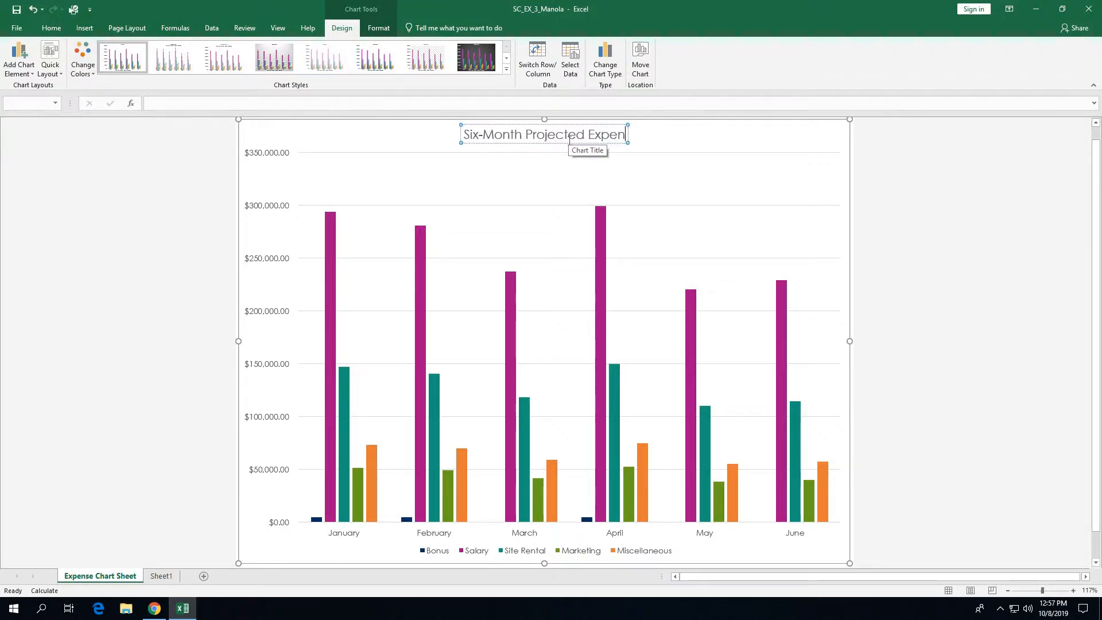
type("ses")
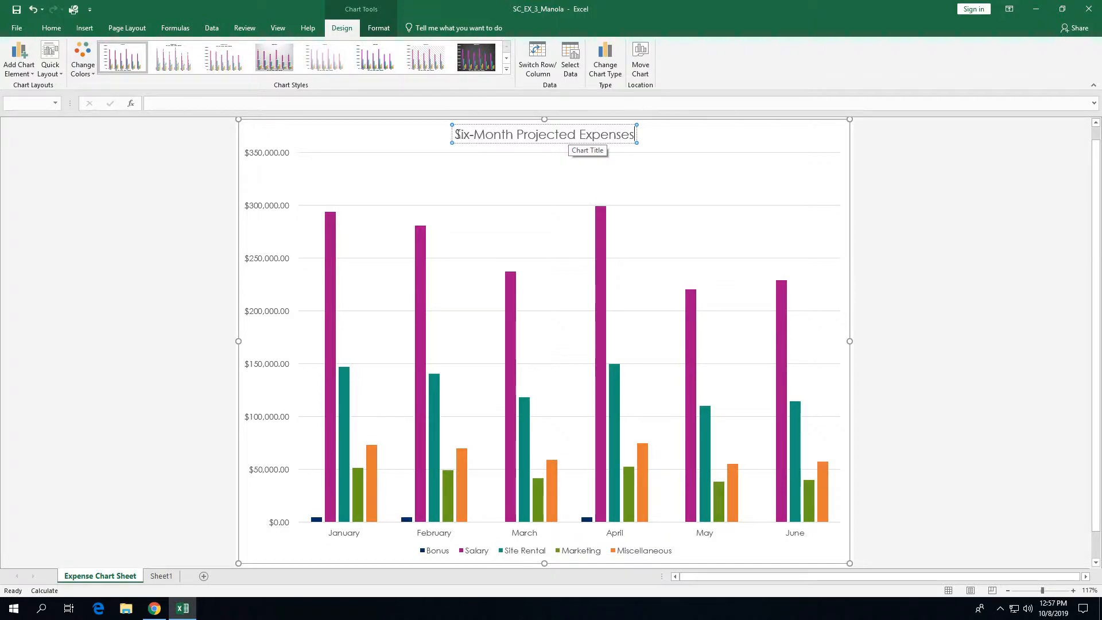
Underline the entire chart title text
left_click_drag(465, 135, 602, 139)
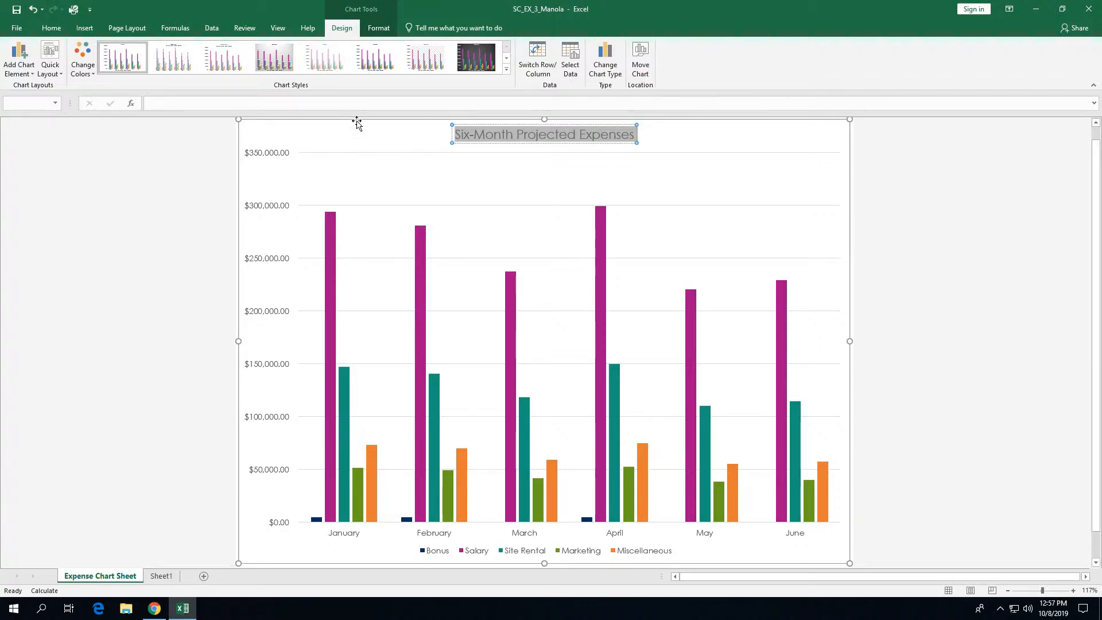
left_click(53, 30)
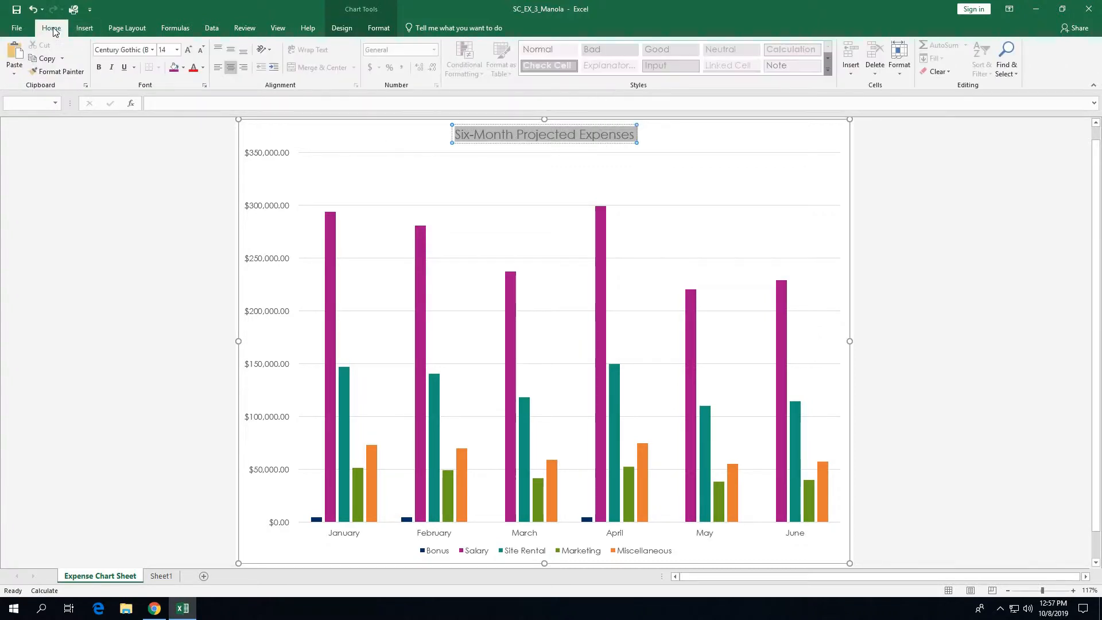
left_click(124, 67)
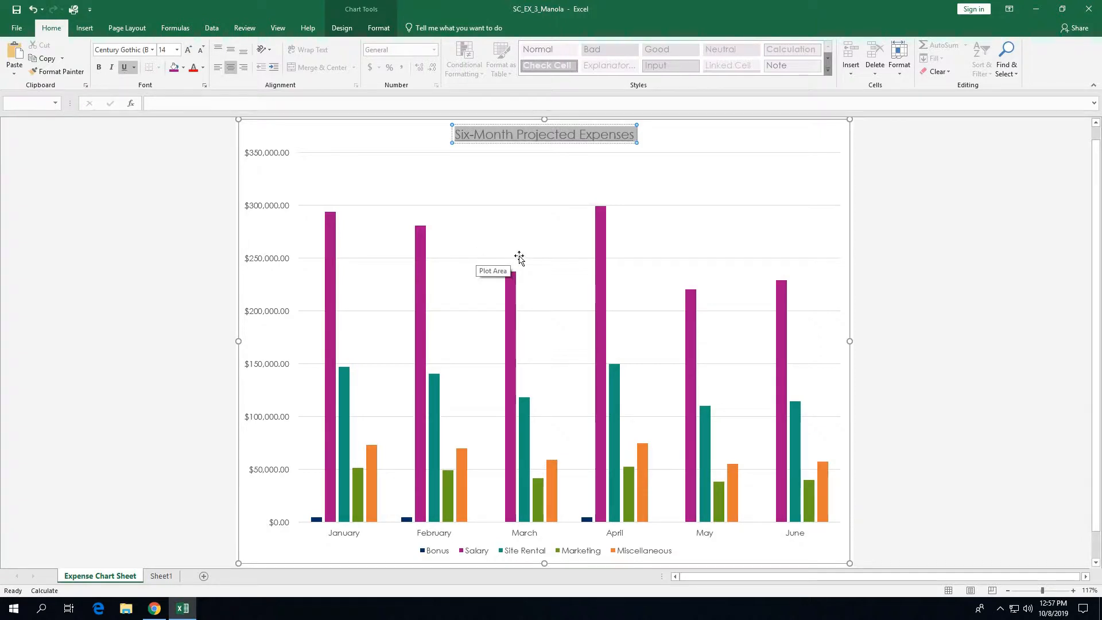
left_click(791, 155)
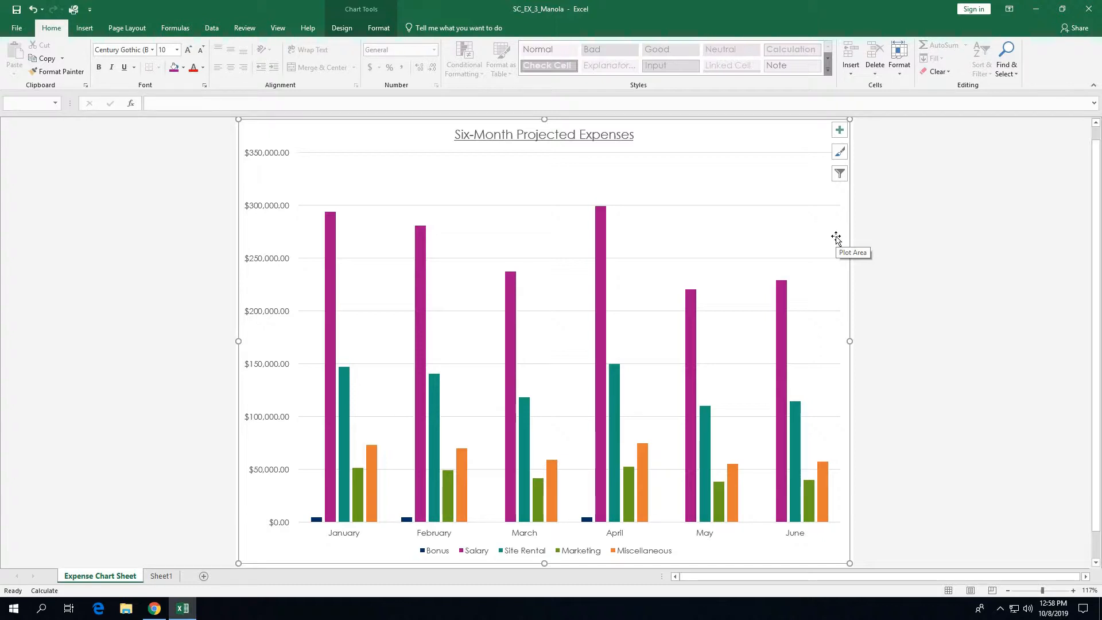
Add data labels to the chart columns in the Outside End position
left_click(845, 131)
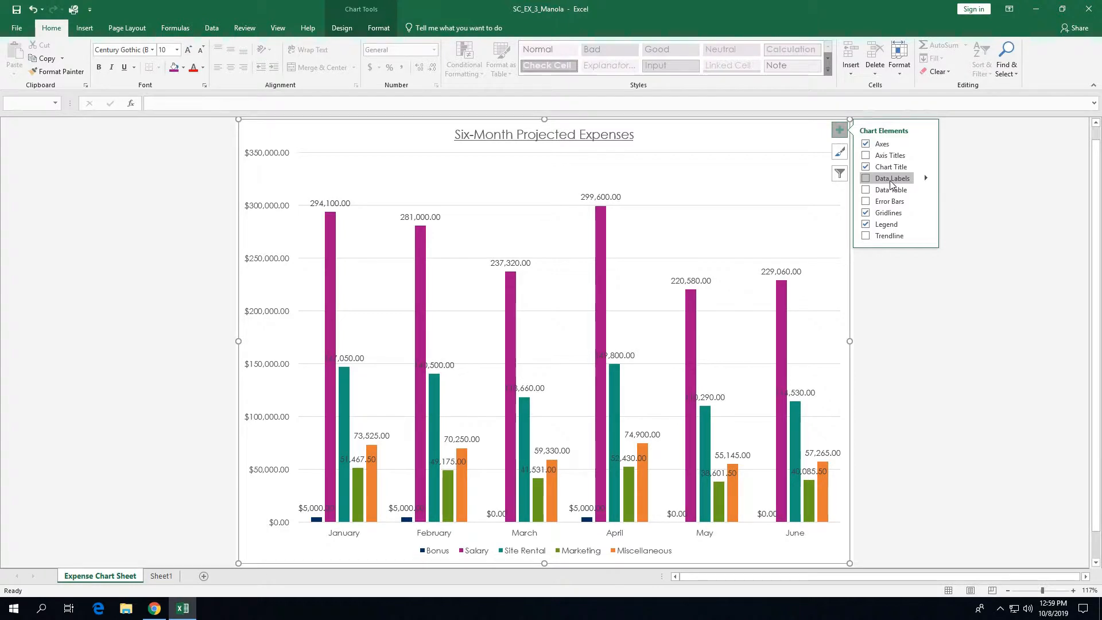
left_click(926, 179)
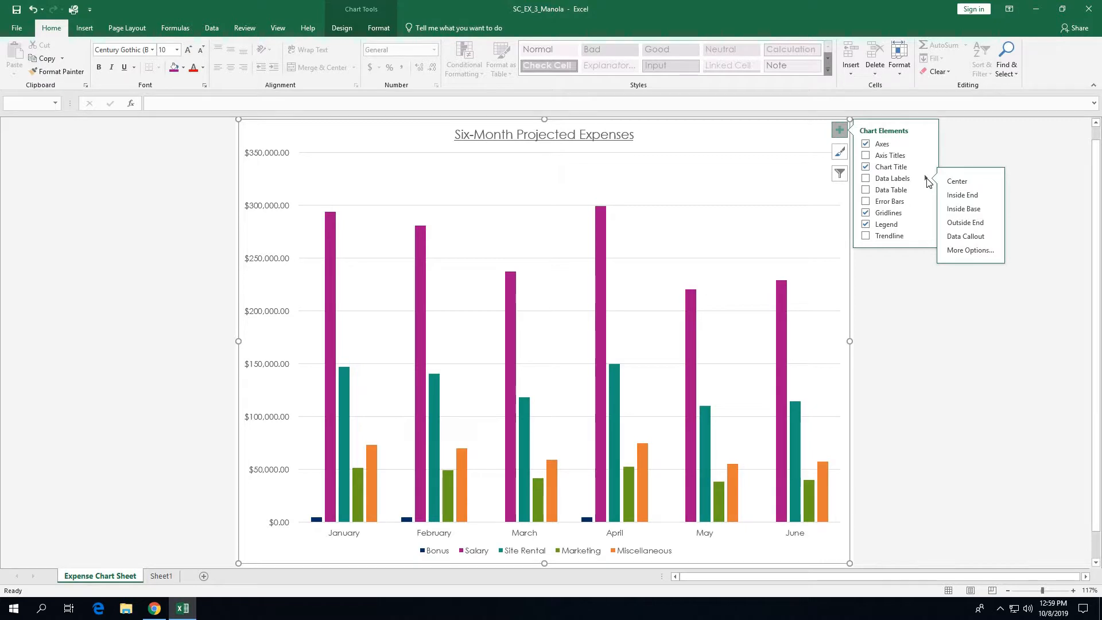
left_click(967, 223)
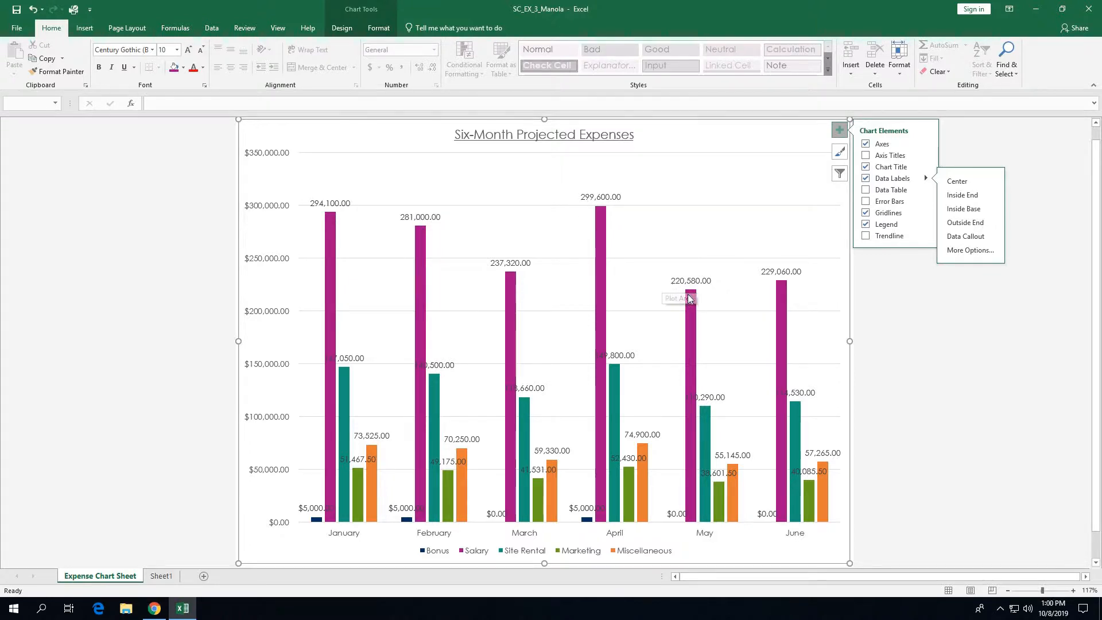
mouse_move(693, 290)
left_click(841, 132)
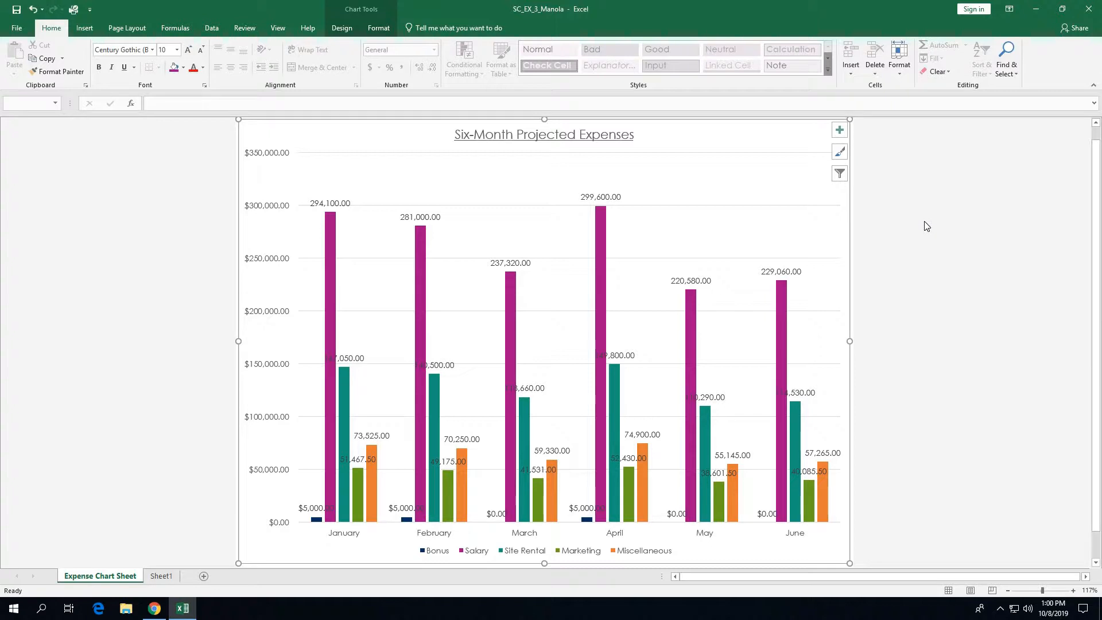
Filter the Bonus and Salary series out of the chart and apply the filter
left_click(840, 174)
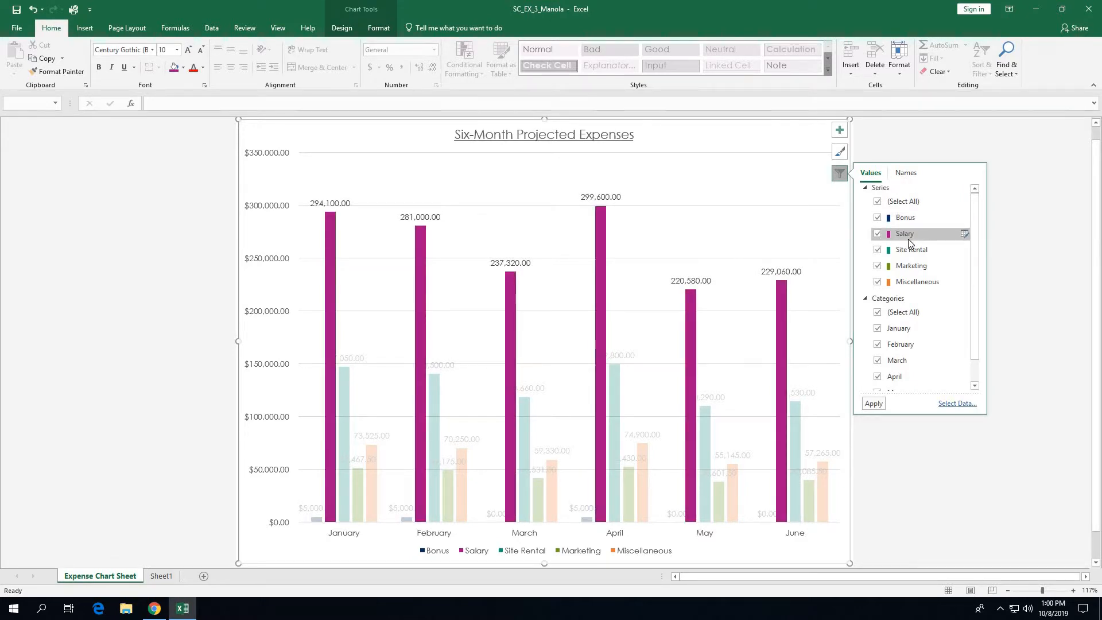
left_click(877, 219)
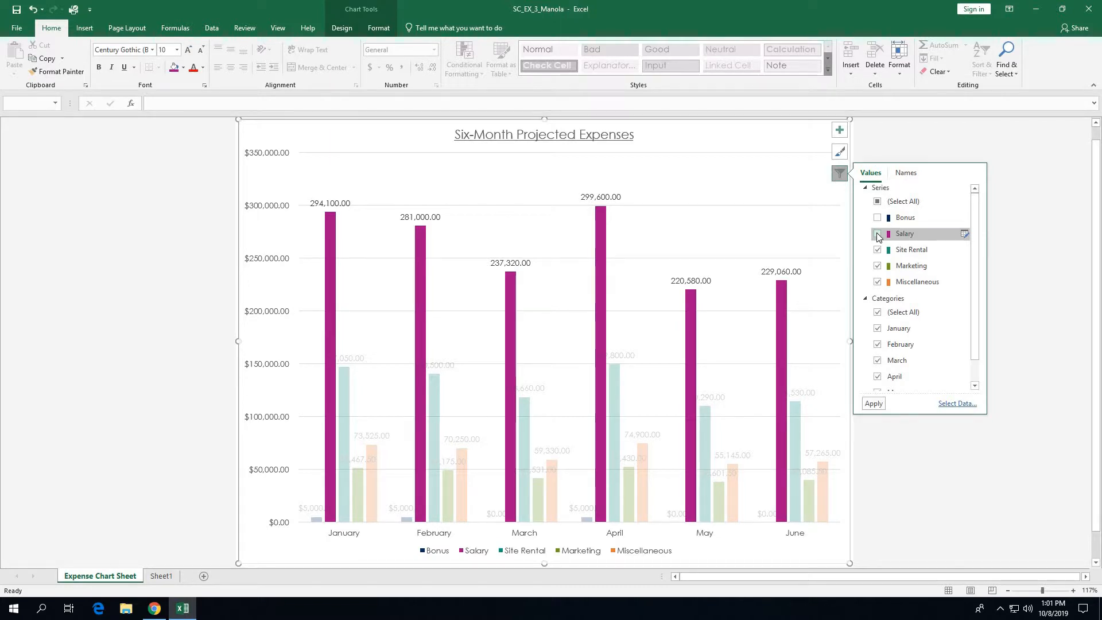
left_click(877, 234)
left_click(872, 404)
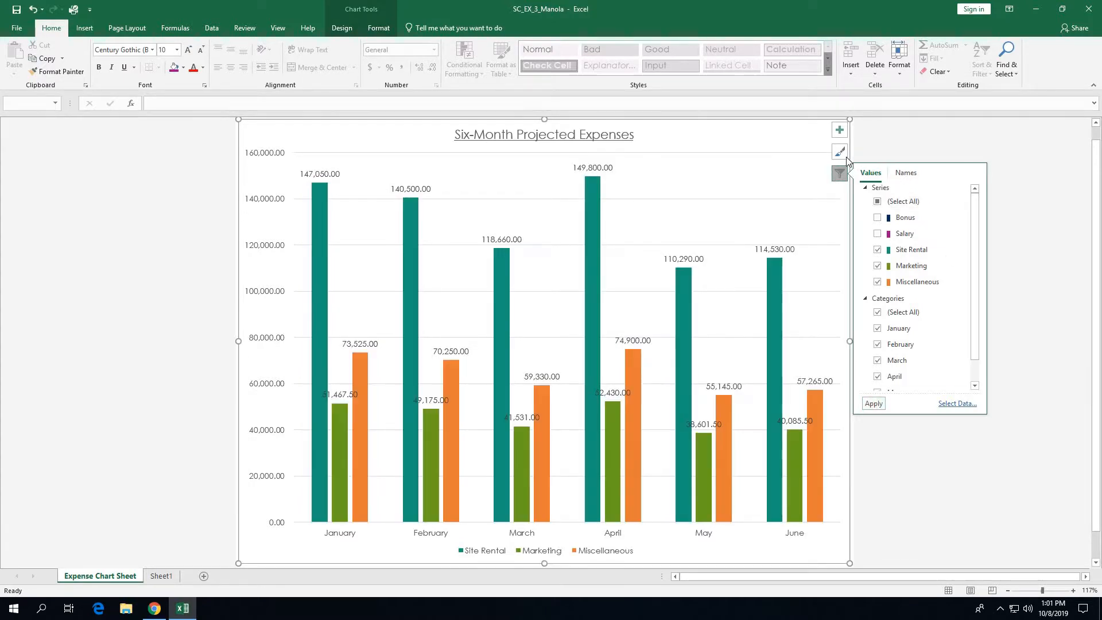
left_click(841, 175)
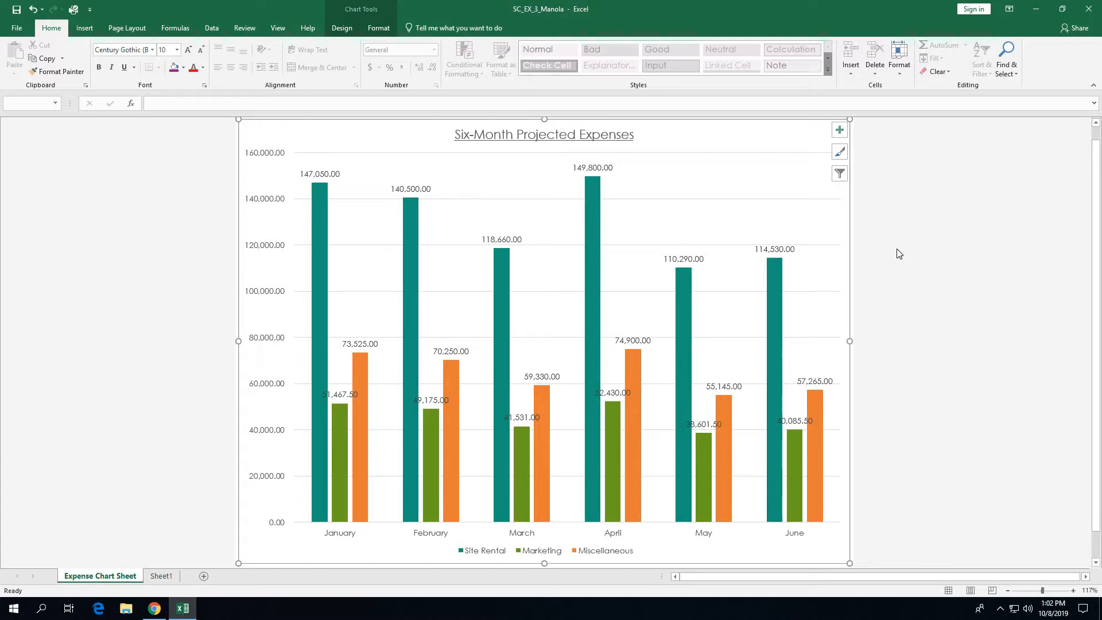
Add a Primary Vertical axis title to the chart
left_click(840, 131)
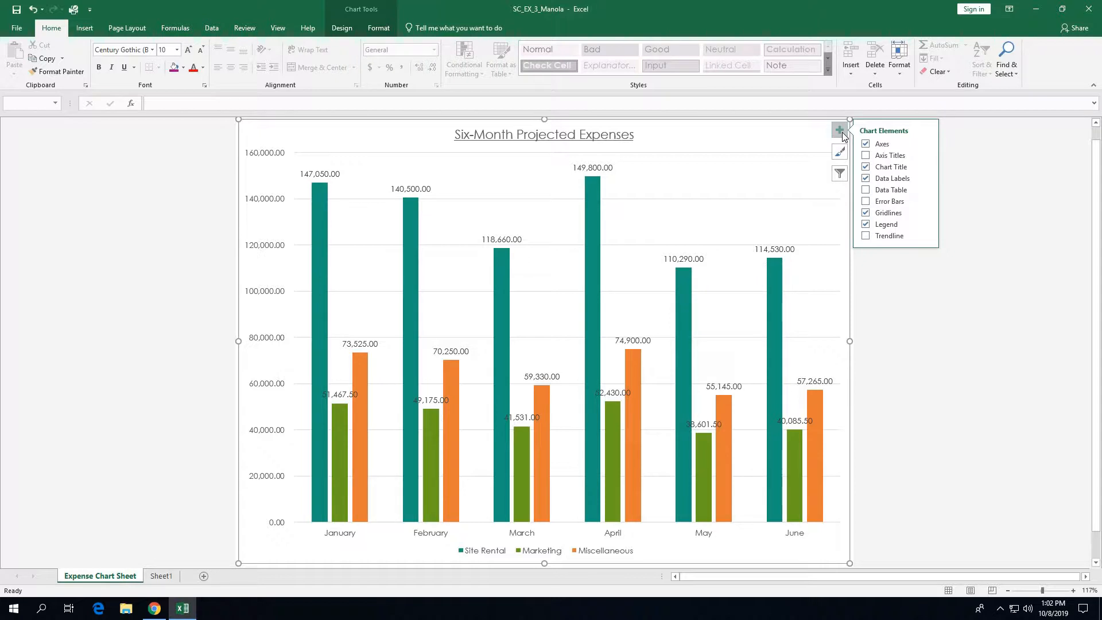
left_click(927, 156)
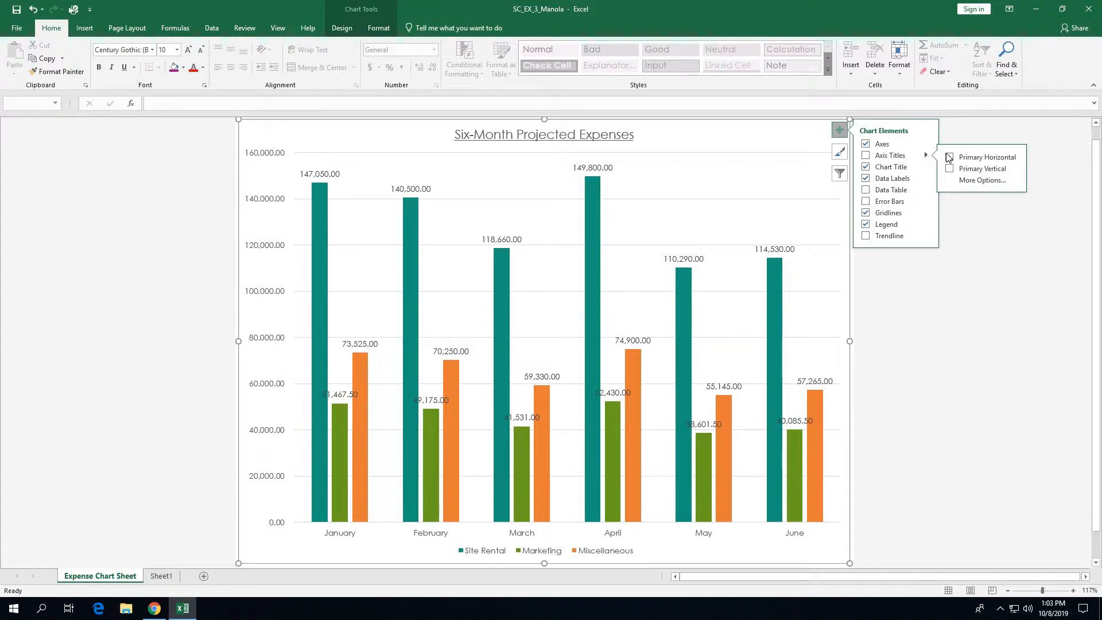
left_click(949, 158)
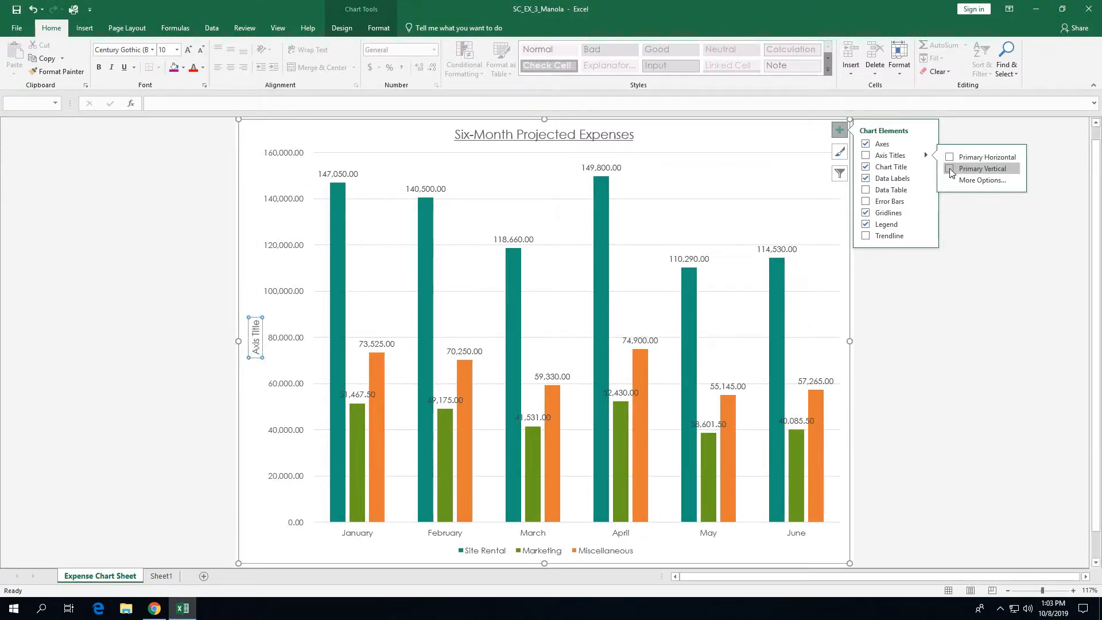
left_click(949, 168)
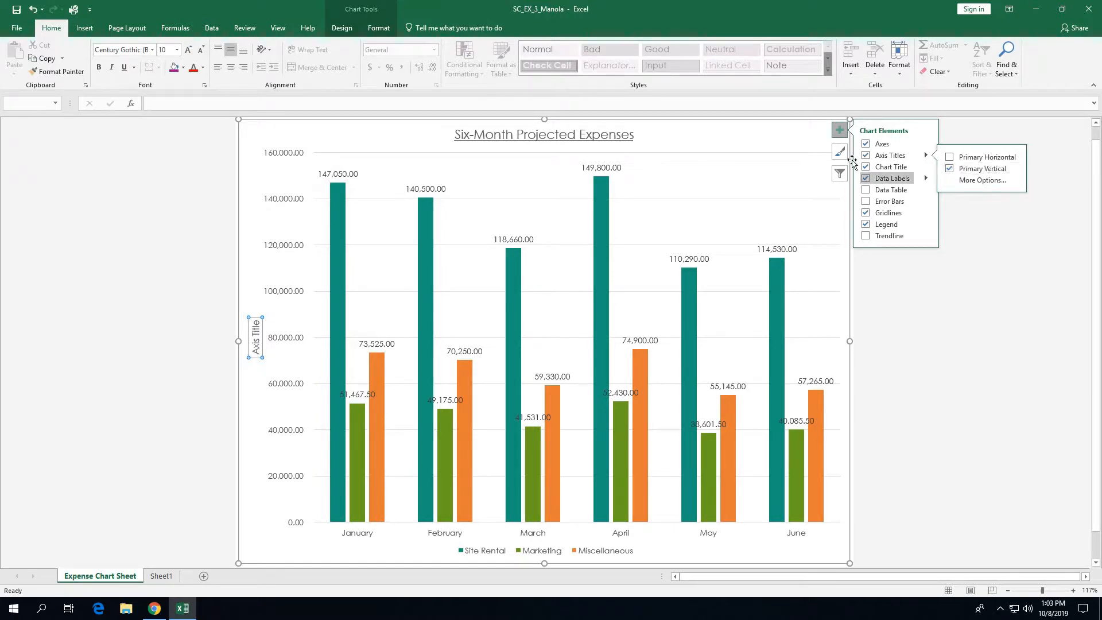
left_click(840, 131)
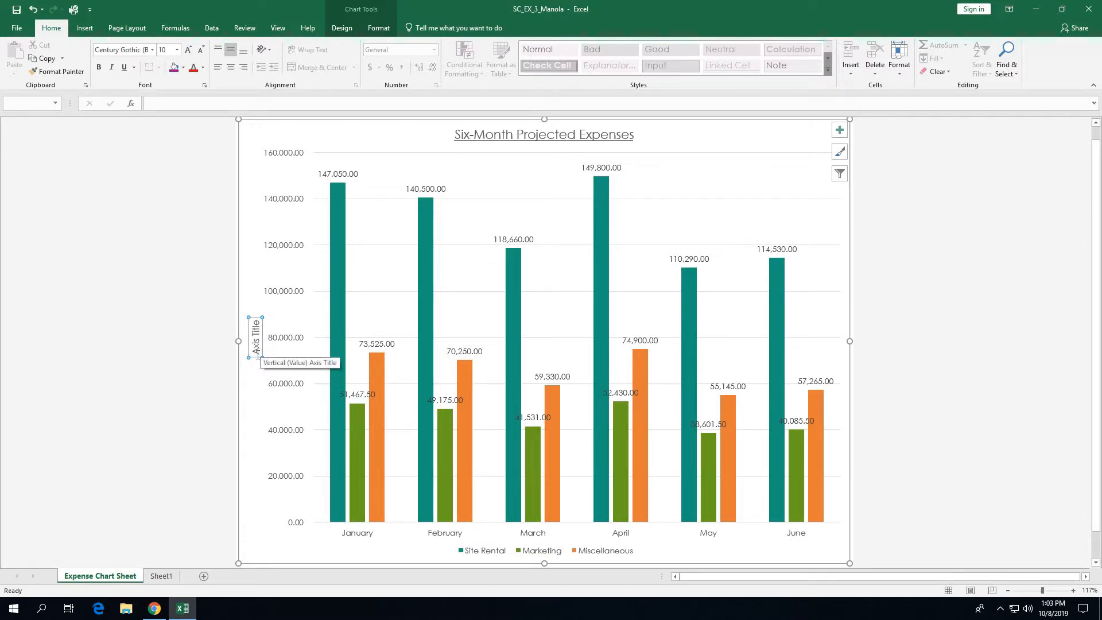
Replace the vertical axis title text with $ and set its text direction to Horizontal
left_click_drag(256, 354, 255, 325)
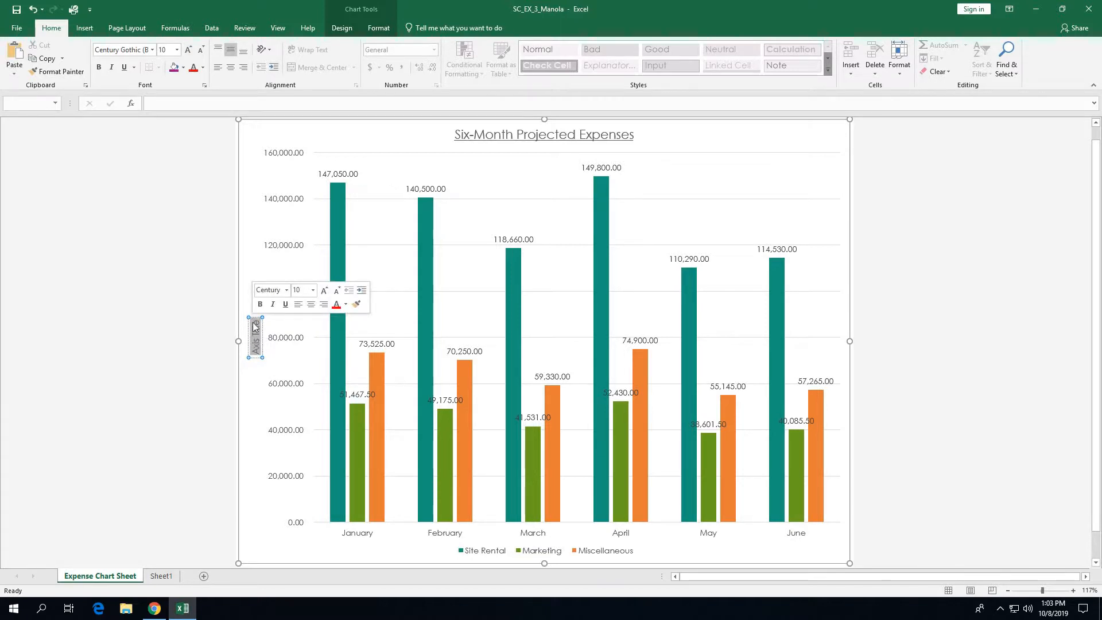
key("Delete")
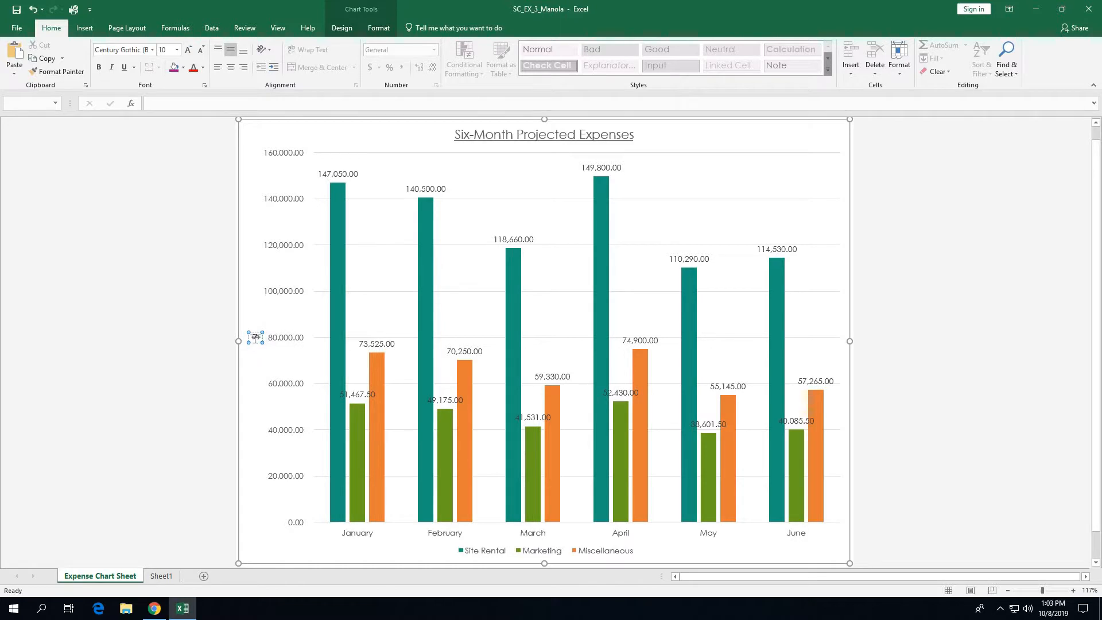
right_click(253, 342)
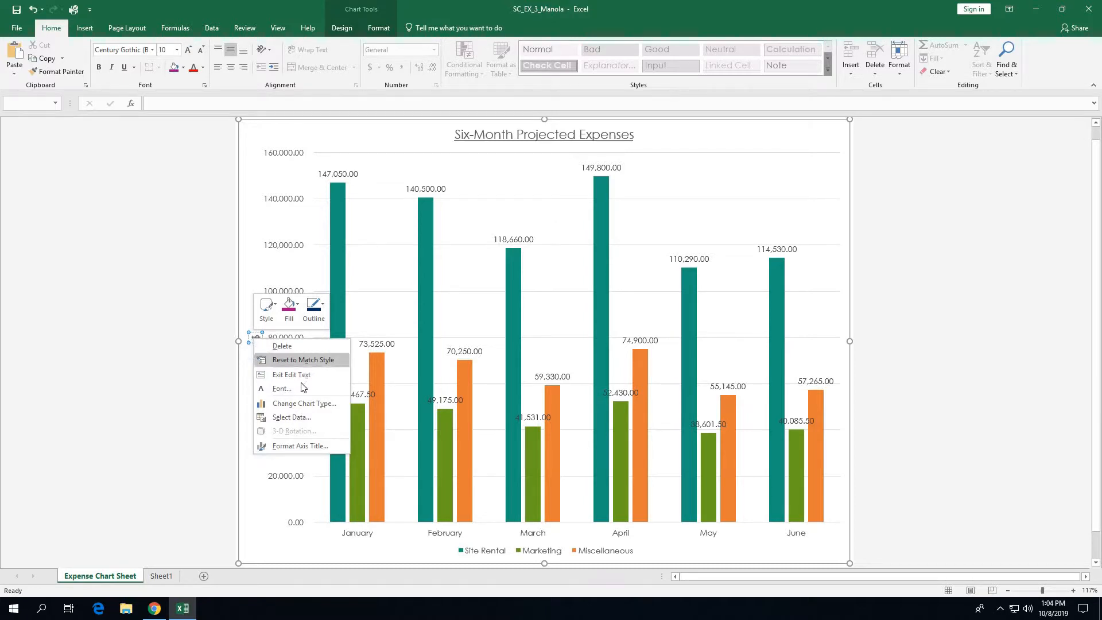
left_click(300, 446)
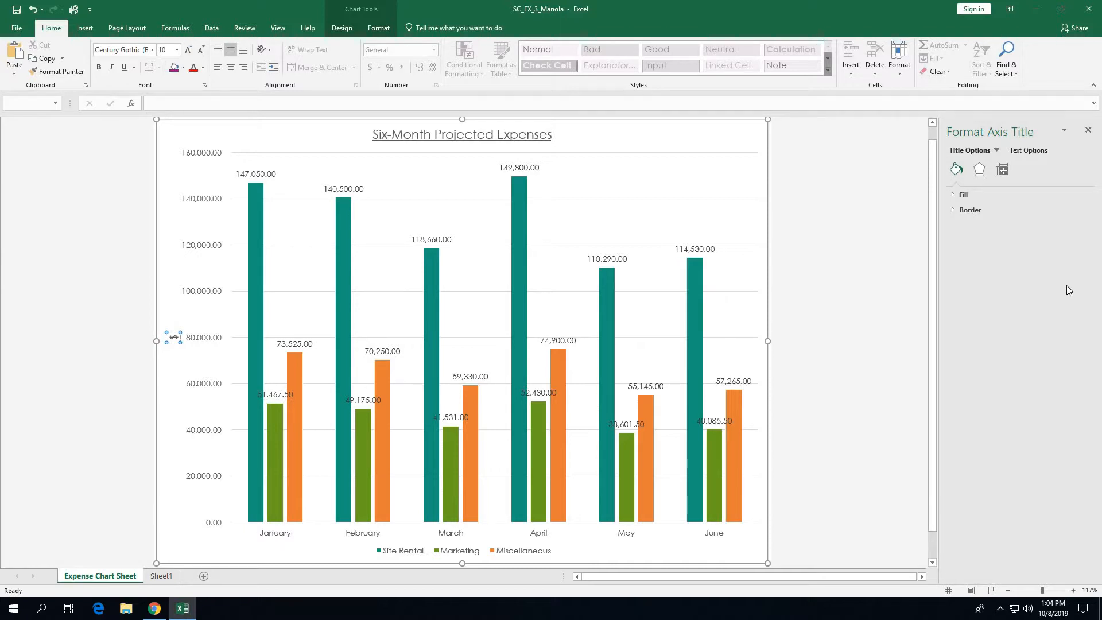
left_click(1003, 175)
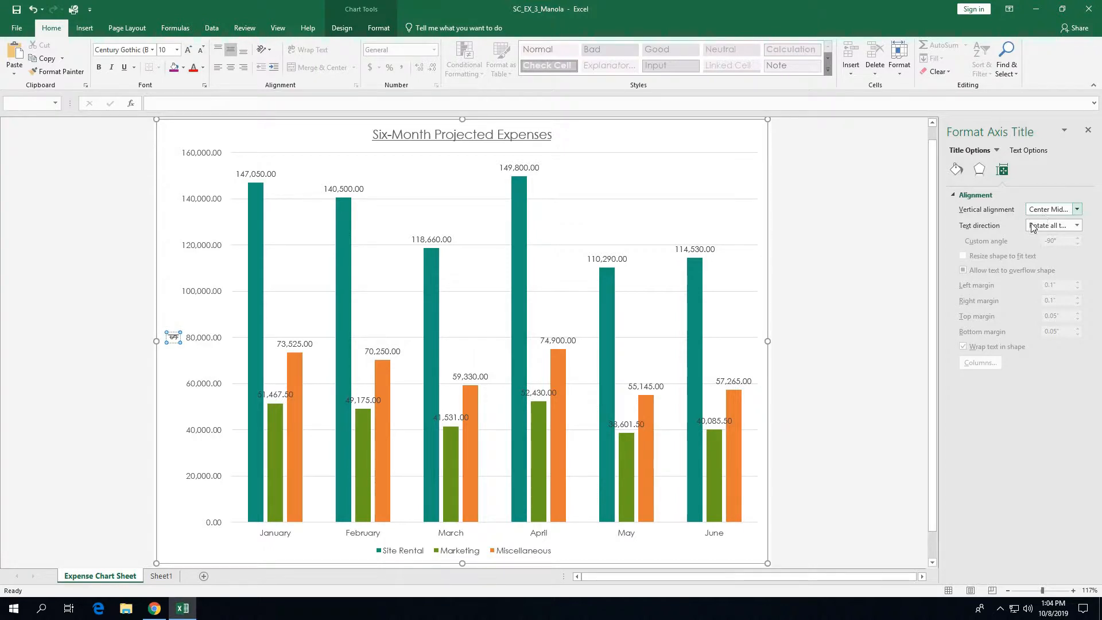
left_click(1078, 226)
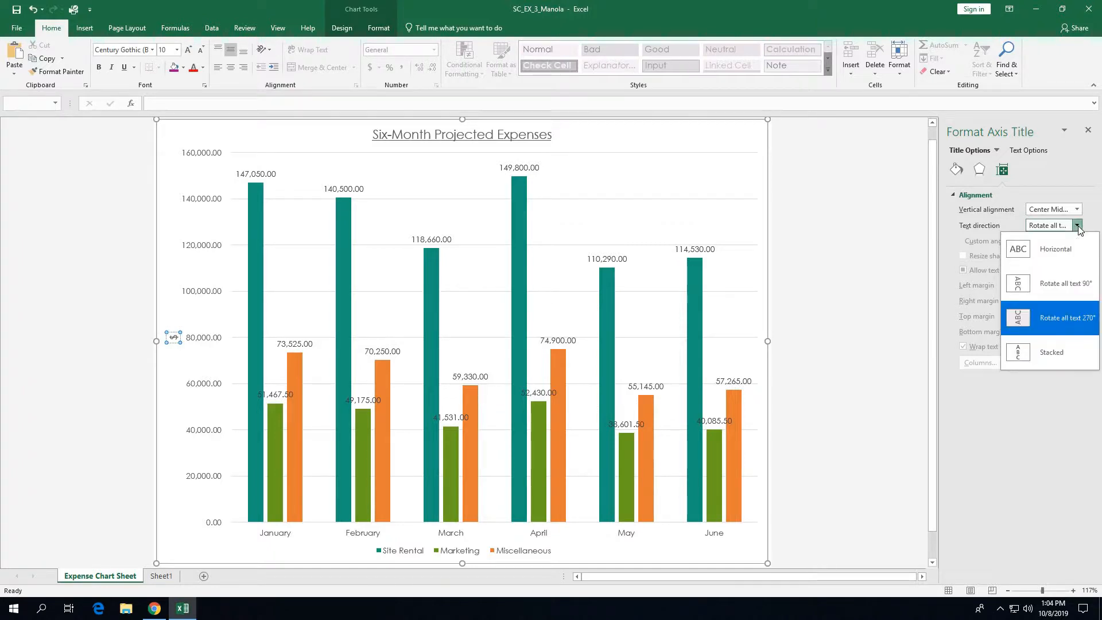
left_click(1077, 255)
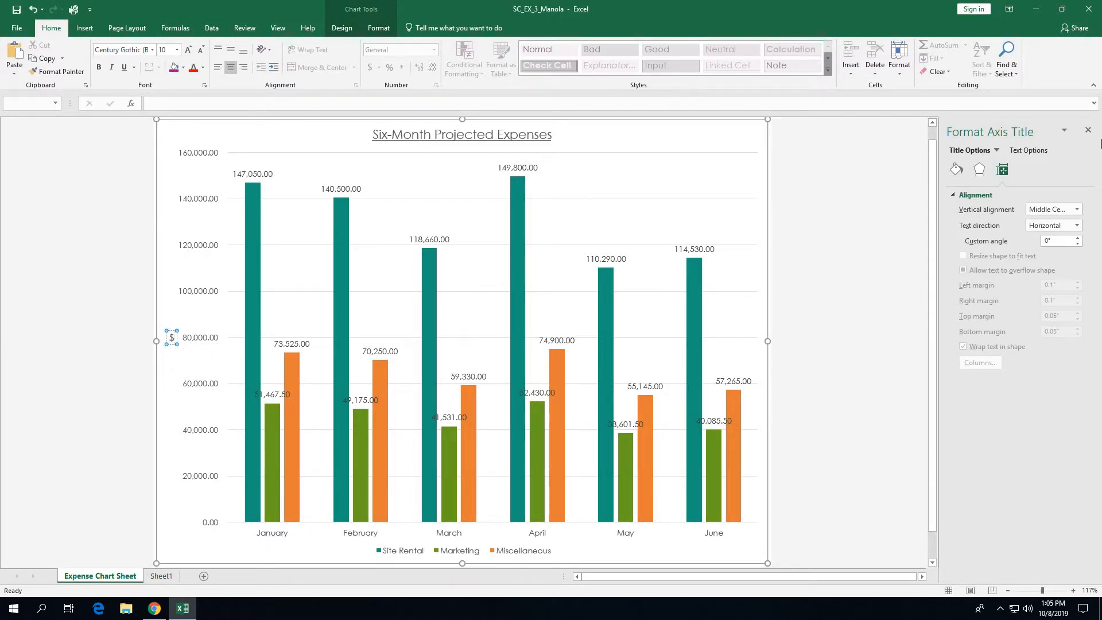
left_click(1089, 132)
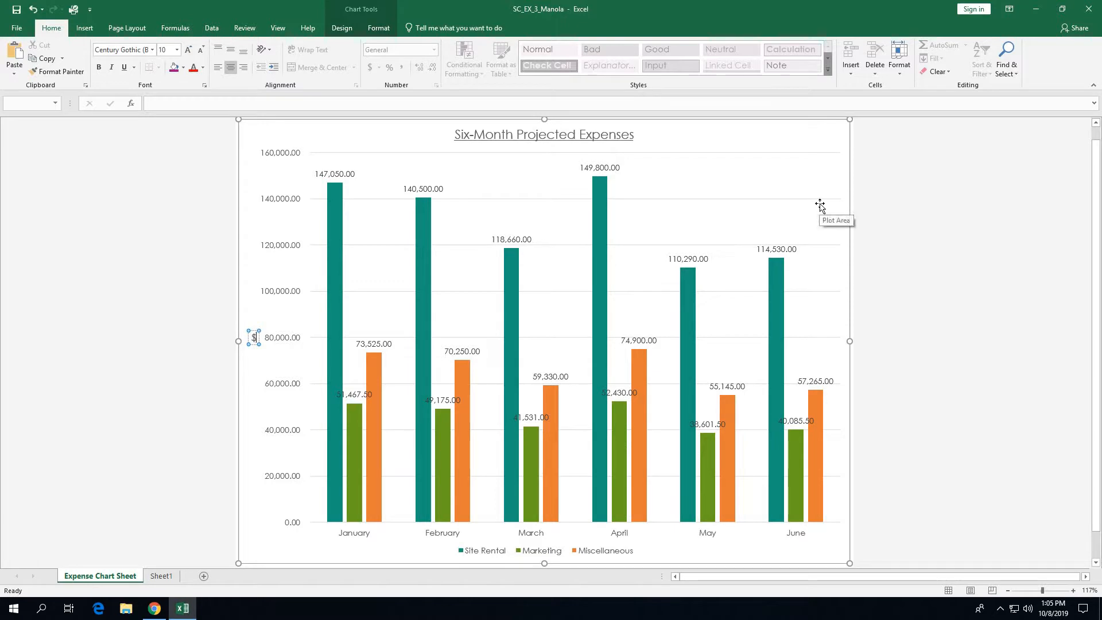
Apply the Style 6 chart style to the whole expense chart
left_click(825, 133)
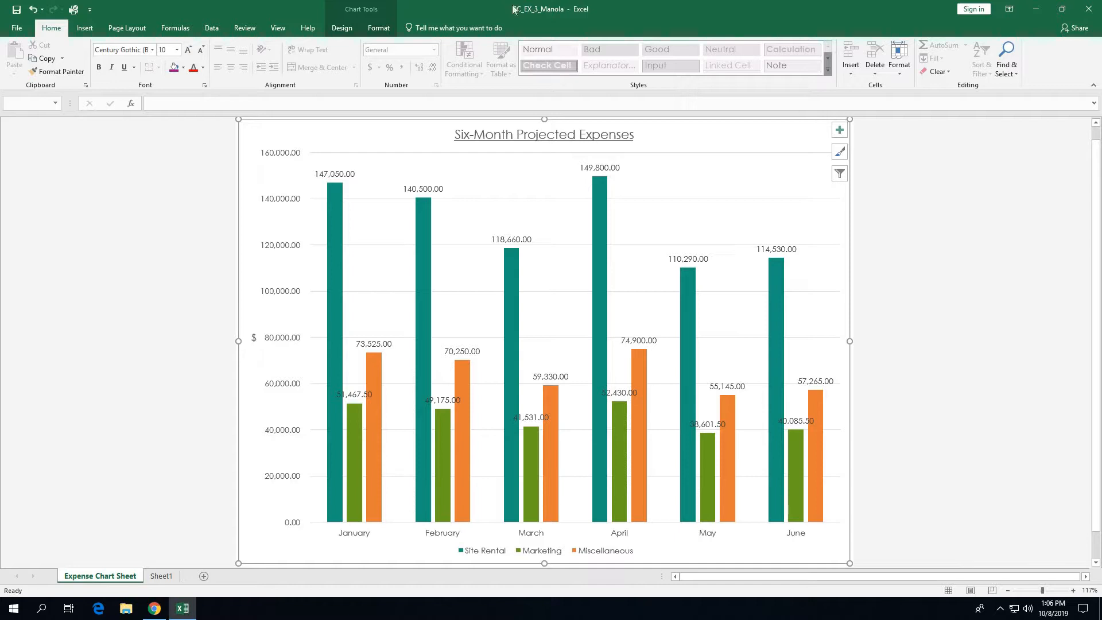
left_click(343, 29)
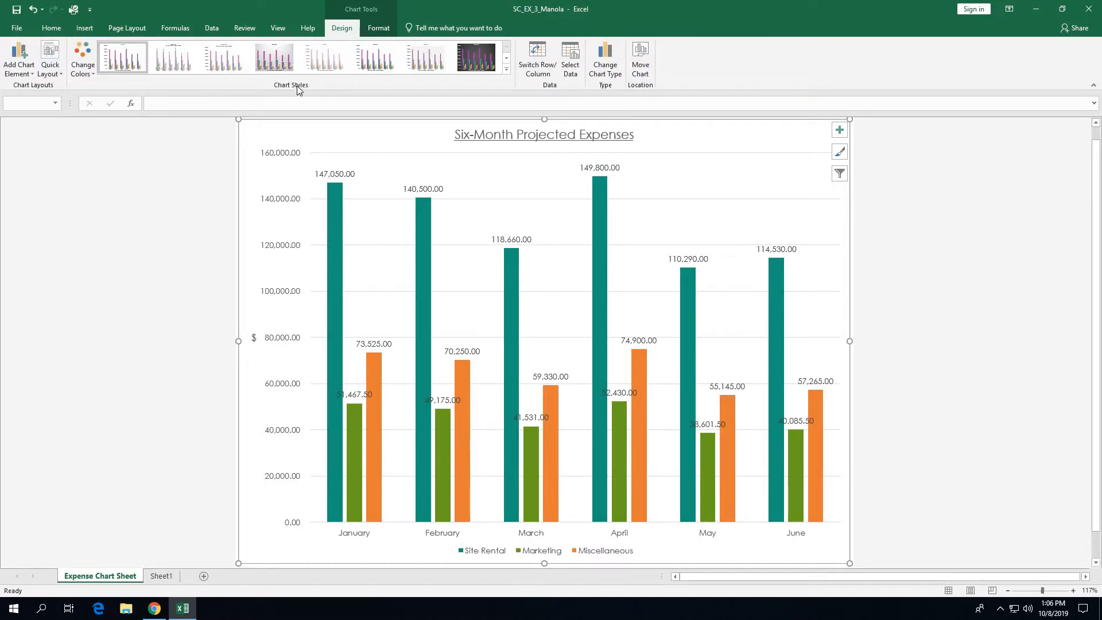
left_click(506, 69)
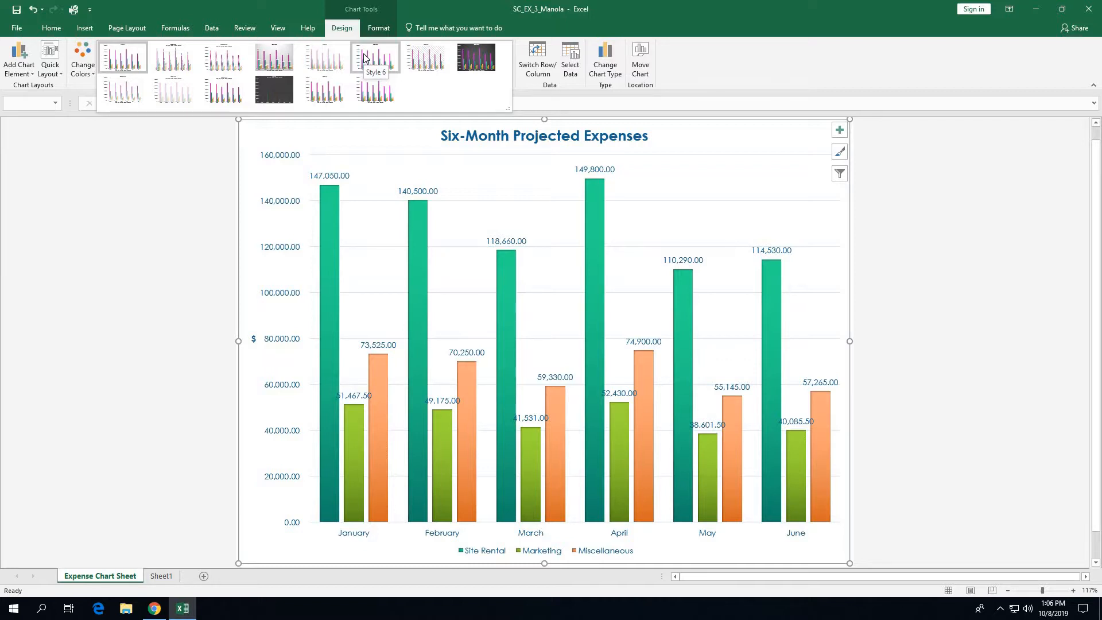
left_click(363, 57)
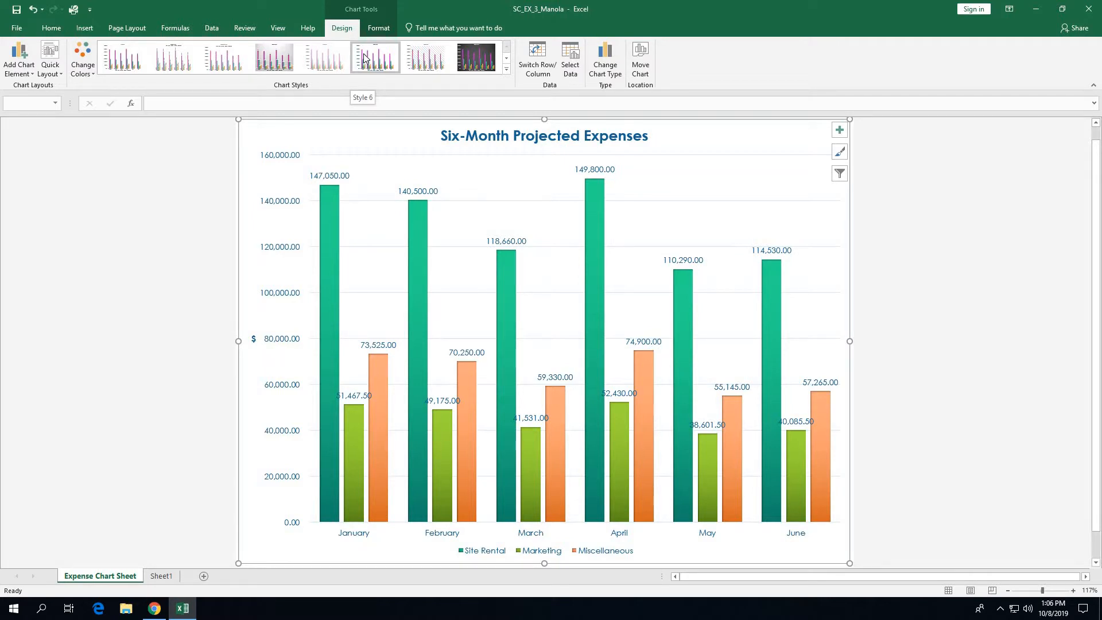
Format the vertical value axis numbers with 0 decimal places
right_click(267, 249)
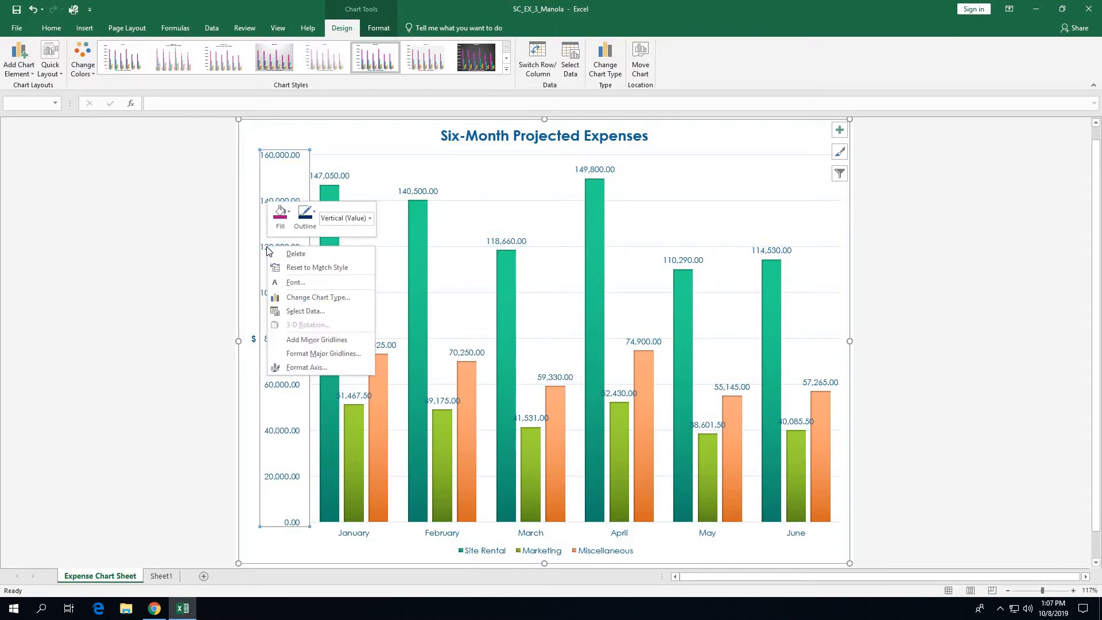
left_click(303, 368)
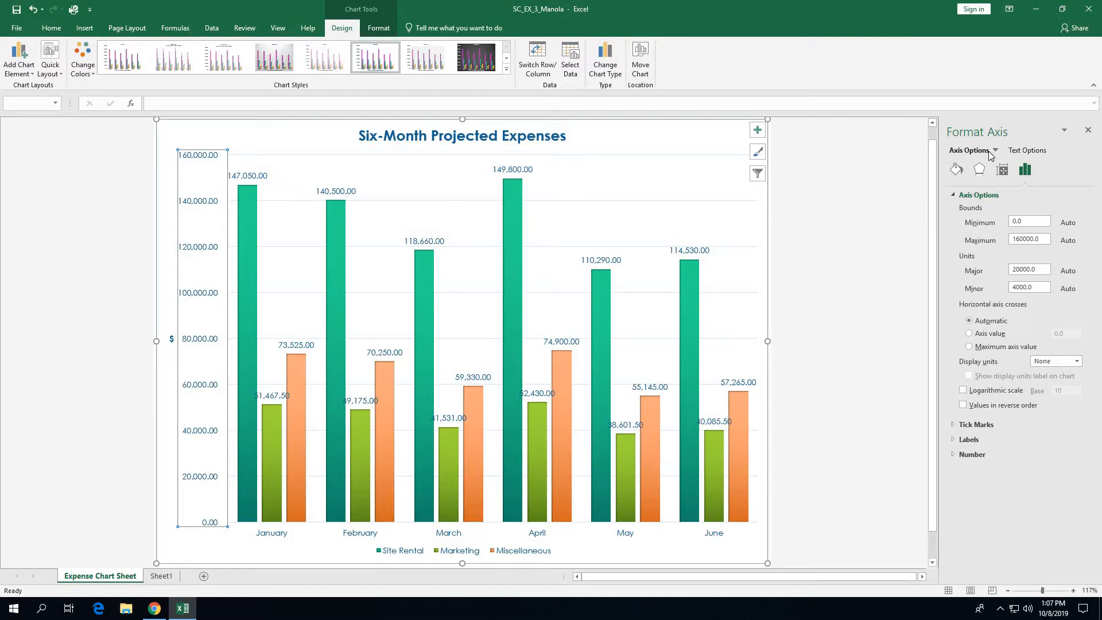
left_click(953, 455)
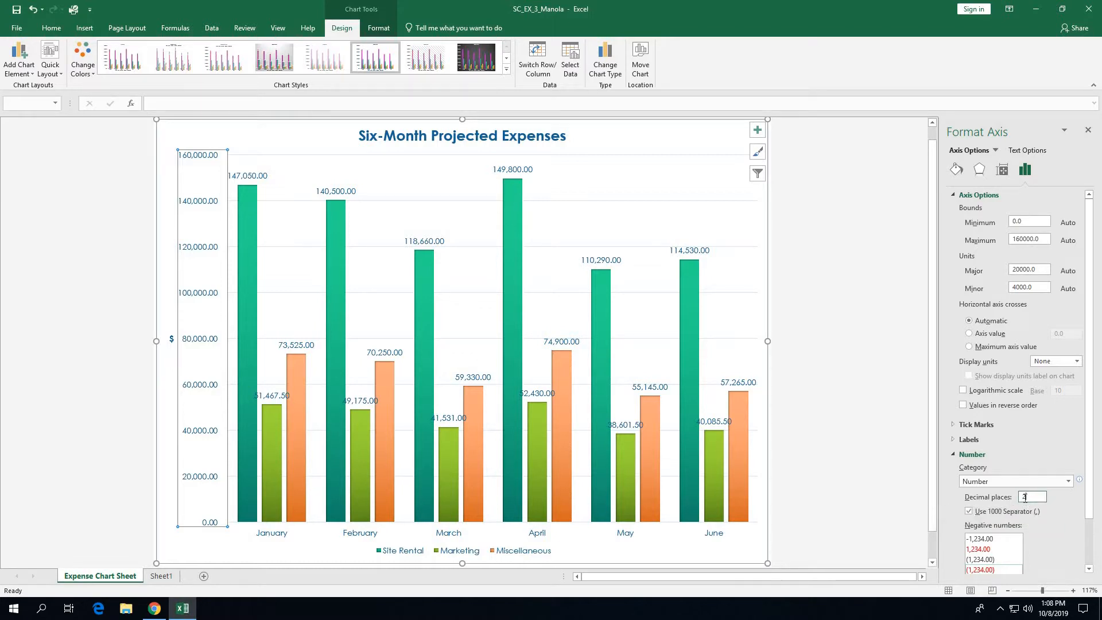
double_click(1030, 498)
type("0")
left_click(1088, 132)
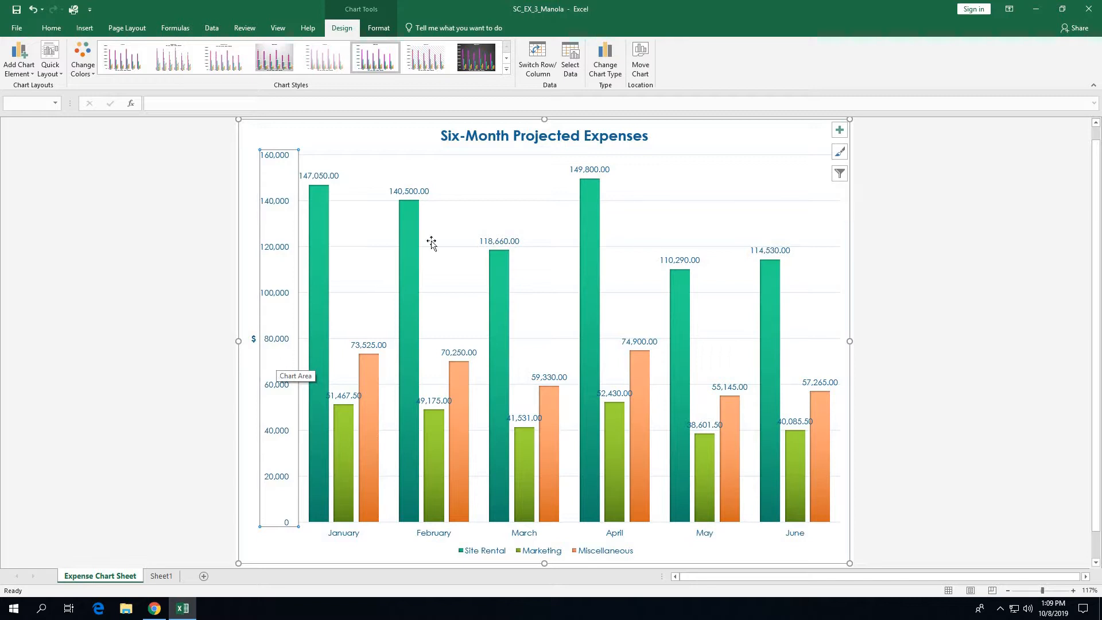
Remove the data labels from the chart columns
left_click(839, 131)
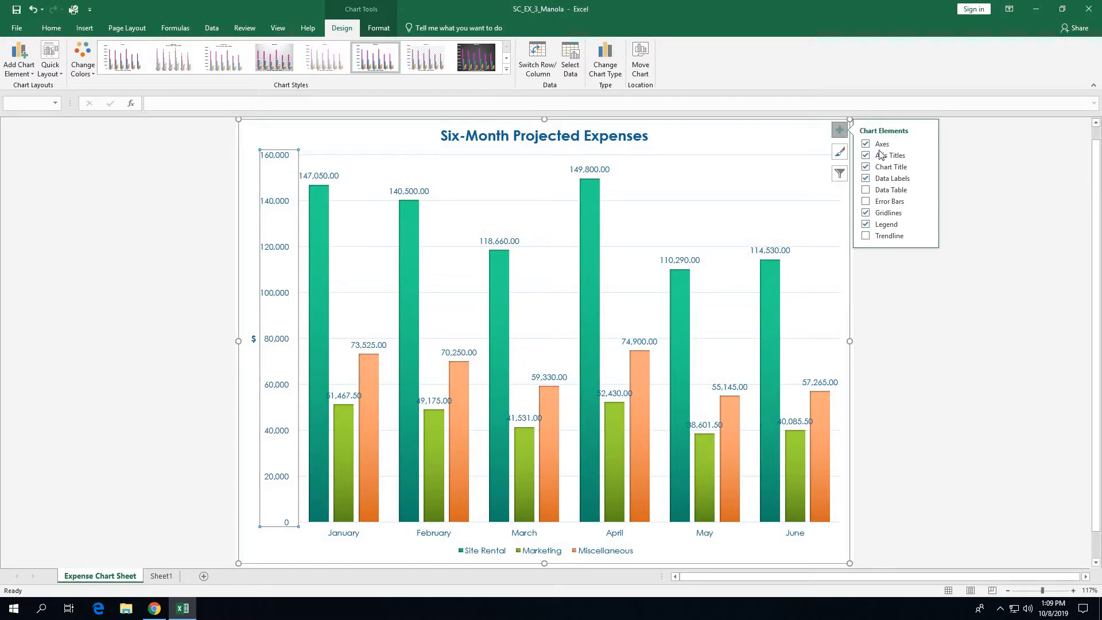
left_click(866, 178)
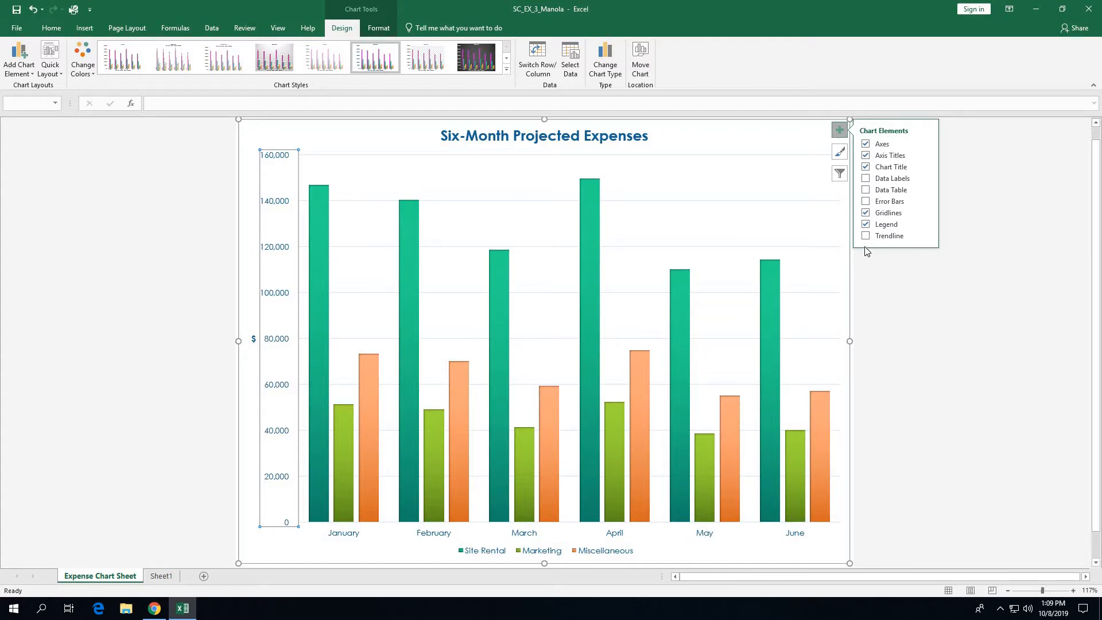
left_click(841, 130)
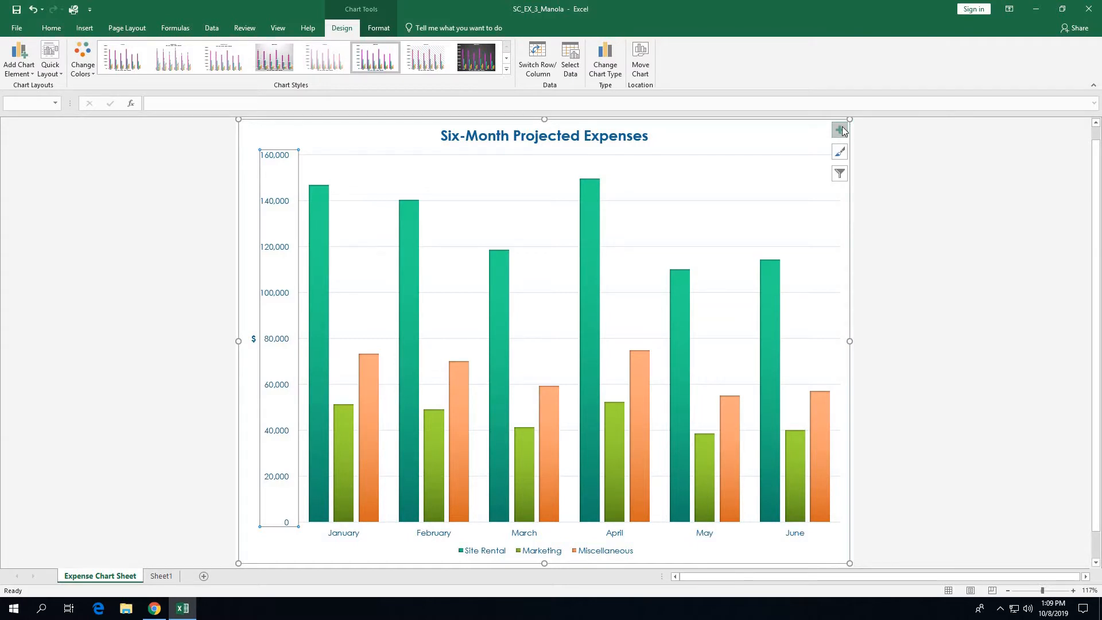
Include the Bonus and Salary series in the chart again and apply the filter
left_click(841, 173)
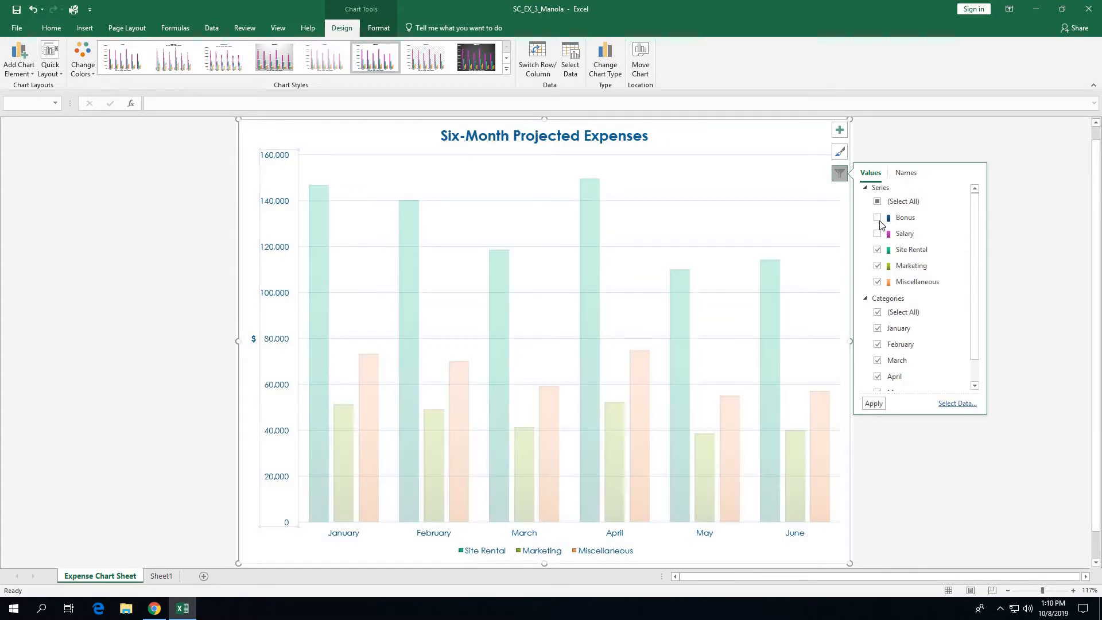
left_click(878, 218)
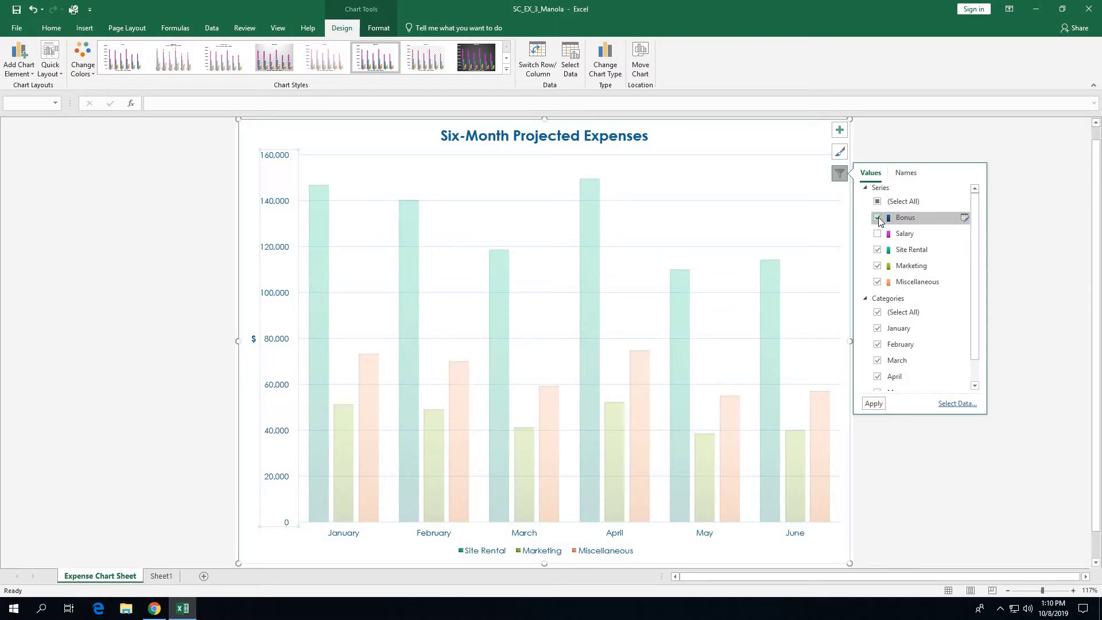
left_click(878, 233)
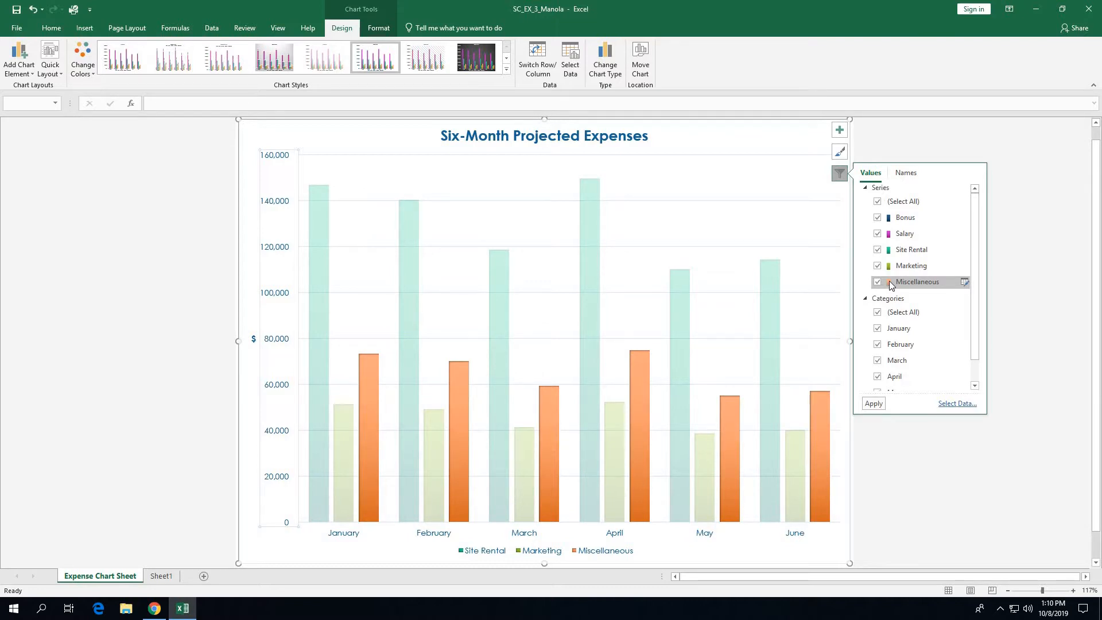
left_click(878, 404)
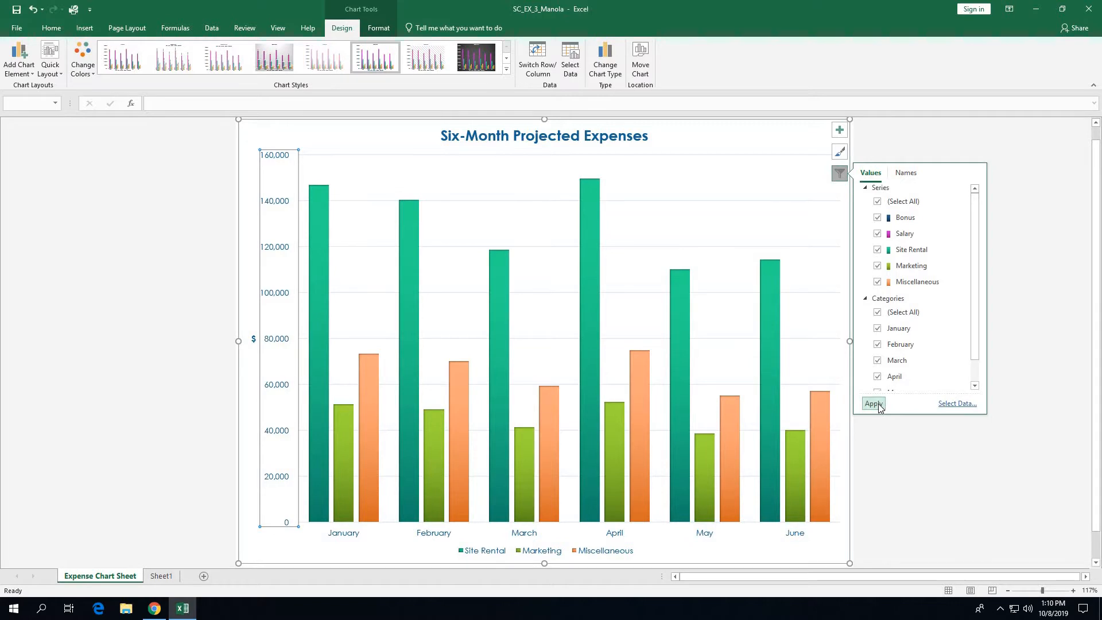
left_click(839, 173)
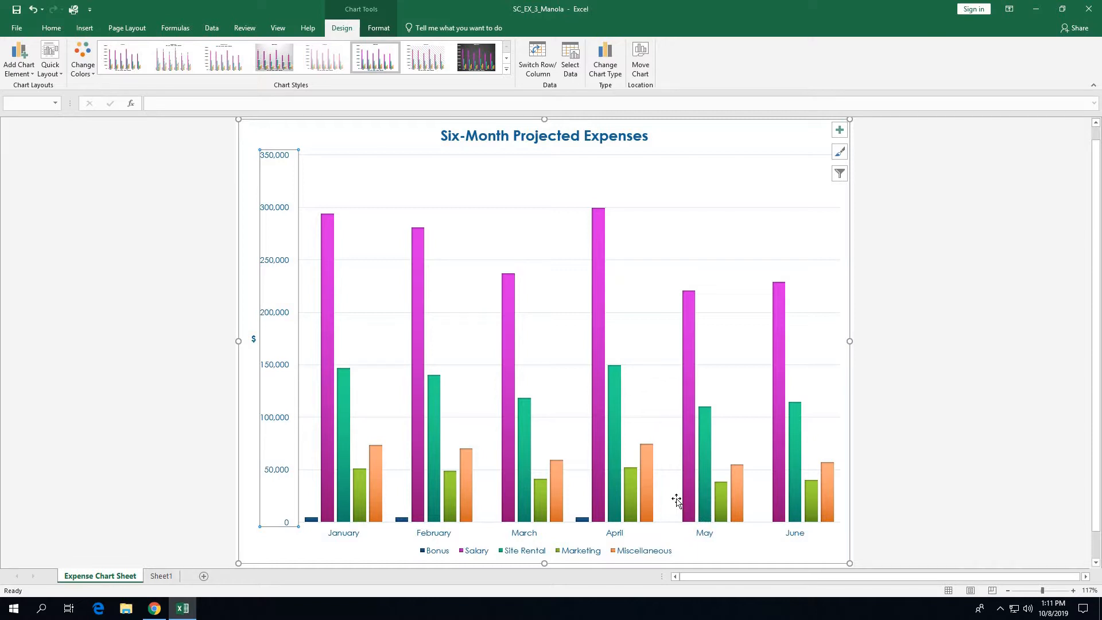
Color the Expense Chart Sheet tab with the base dark blue theme color
right_click(117, 581)
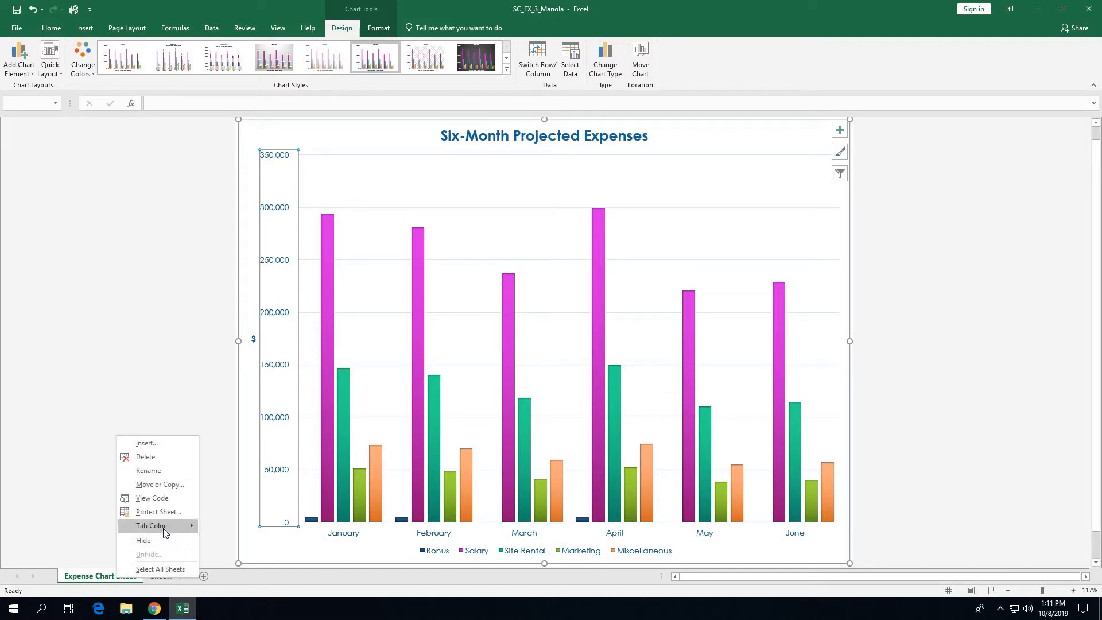
mouse_move(164, 532)
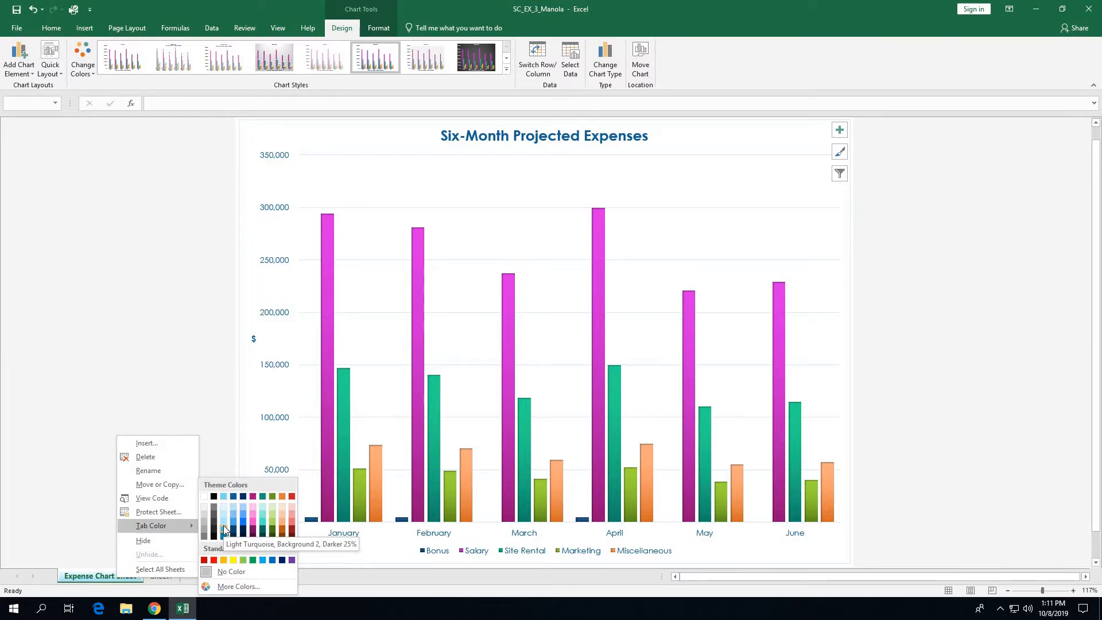
left_click(243, 497)
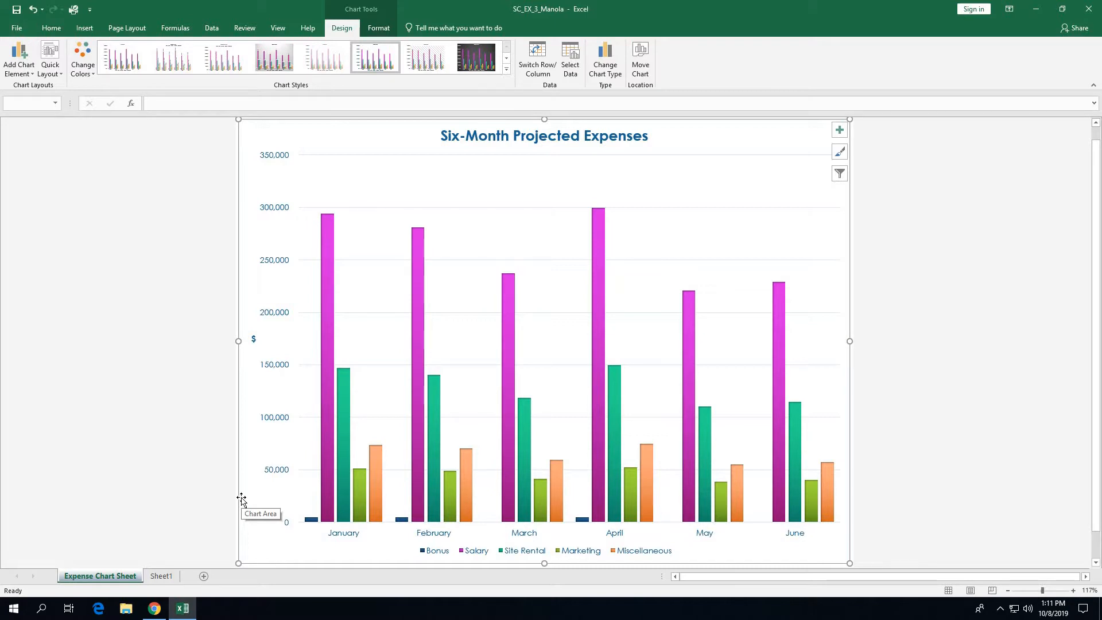
Rename Sheet1 as Six-Month Financial Projection
left_click(161, 576)
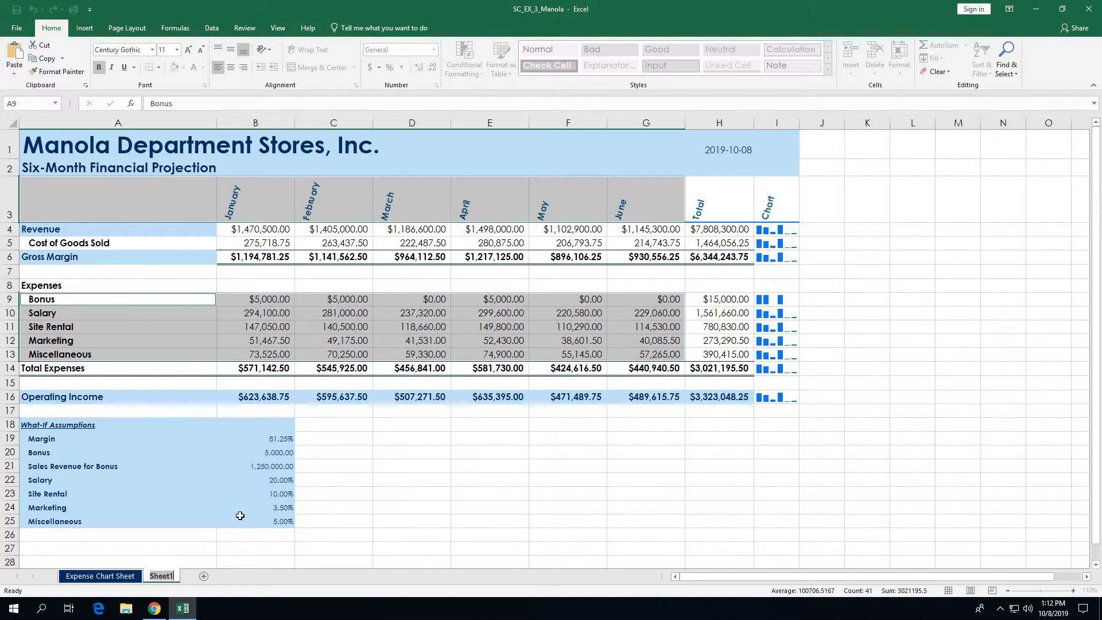
type("Six-Month Fina")
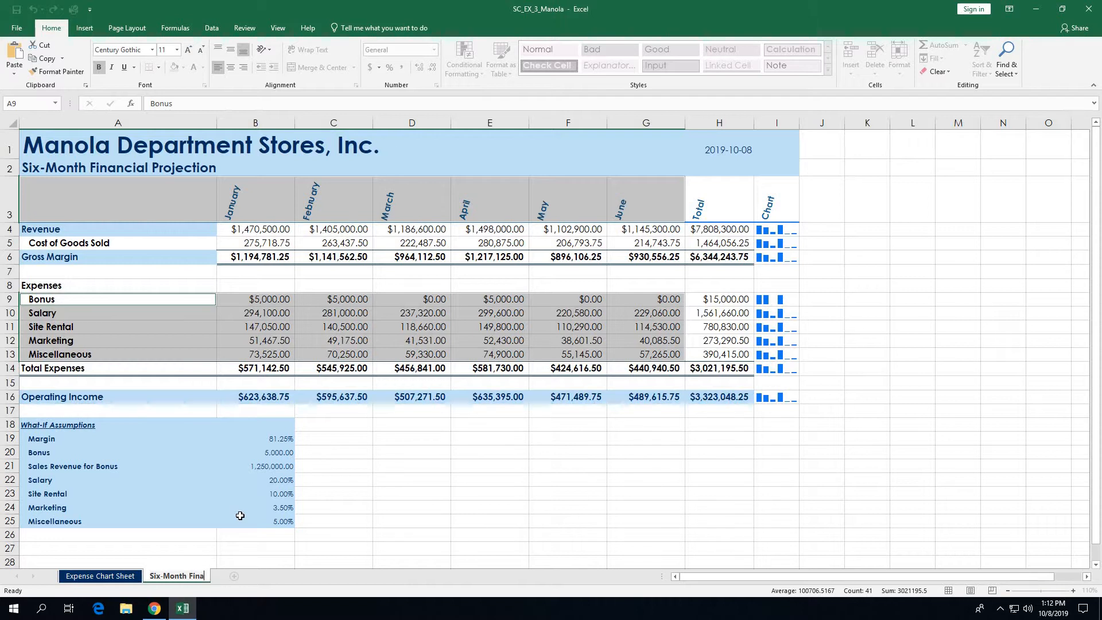
type("ncial Projection")
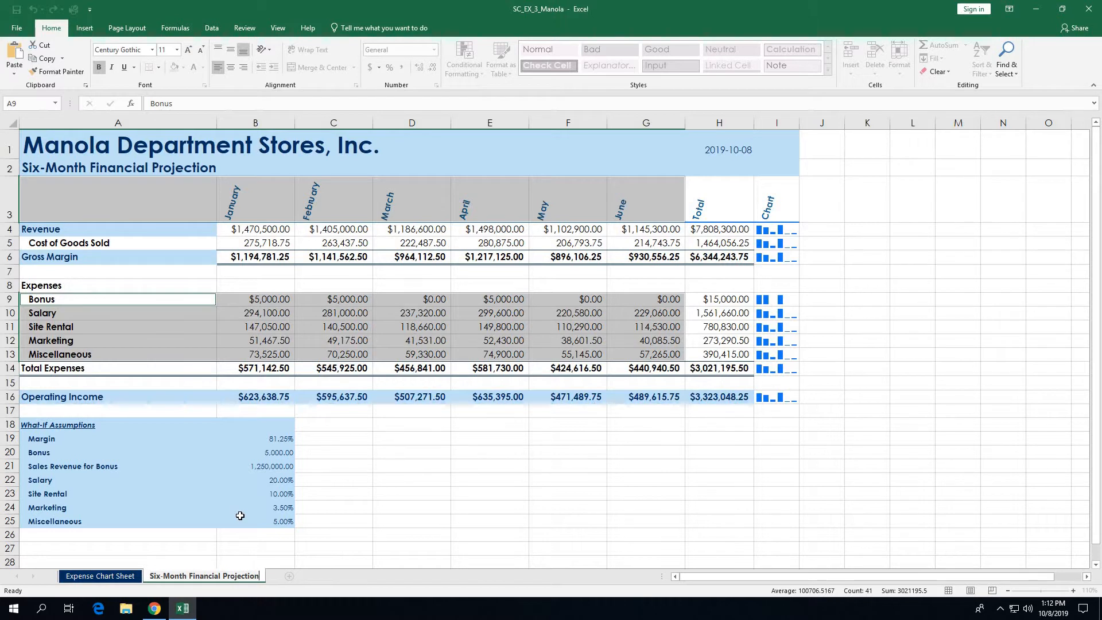
key("Return")
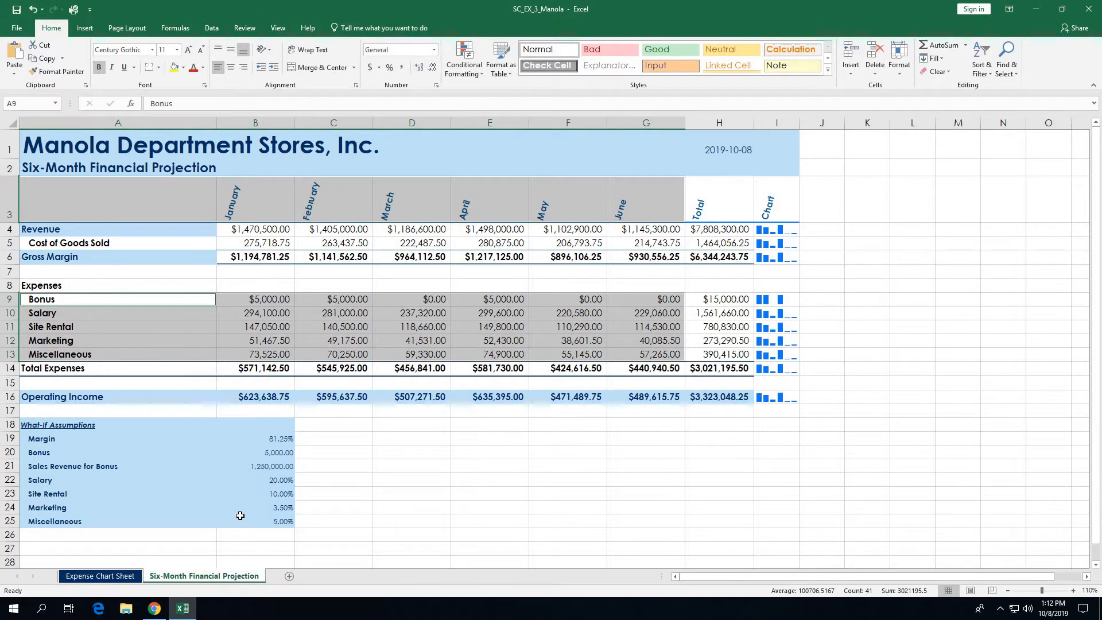
Color the Six-Month Financial Projection sheet tab Light Turquoise, Background 2, and move the sheet before Expense Chart Sheet
right_click(224, 578)
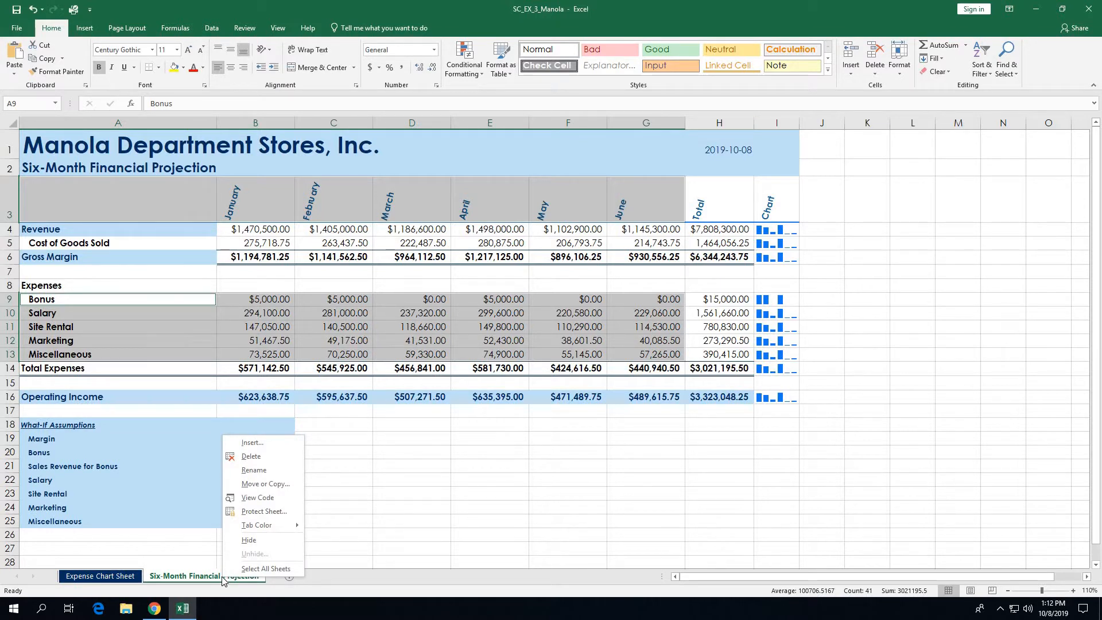
mouse_move(270, 532)
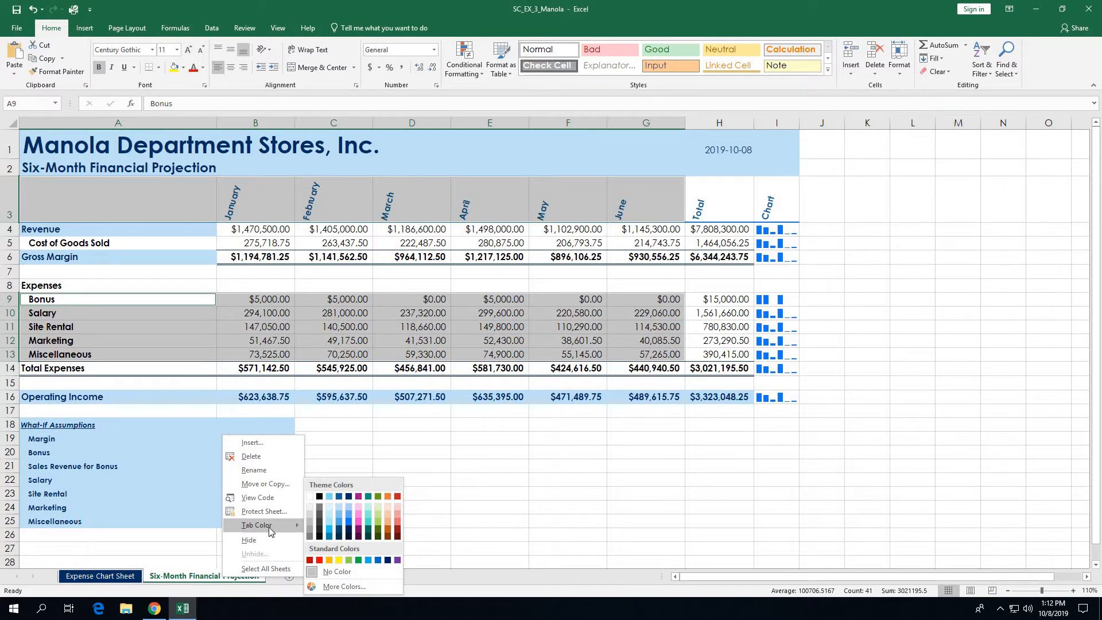
left_click(330, 497)
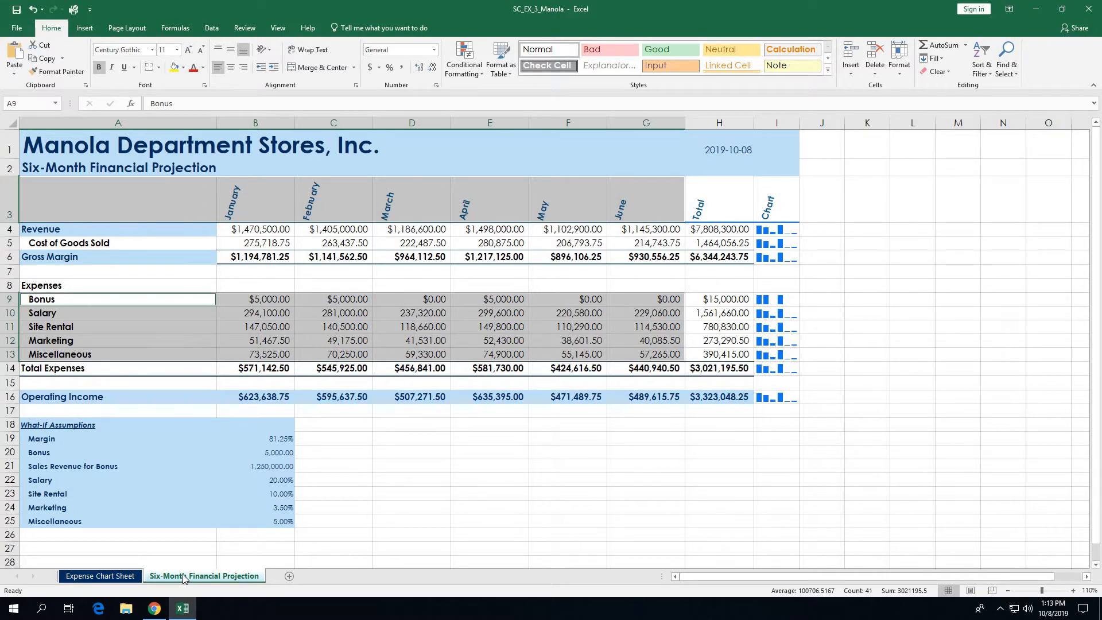
left_click_drag(184, 578, 57, 577)
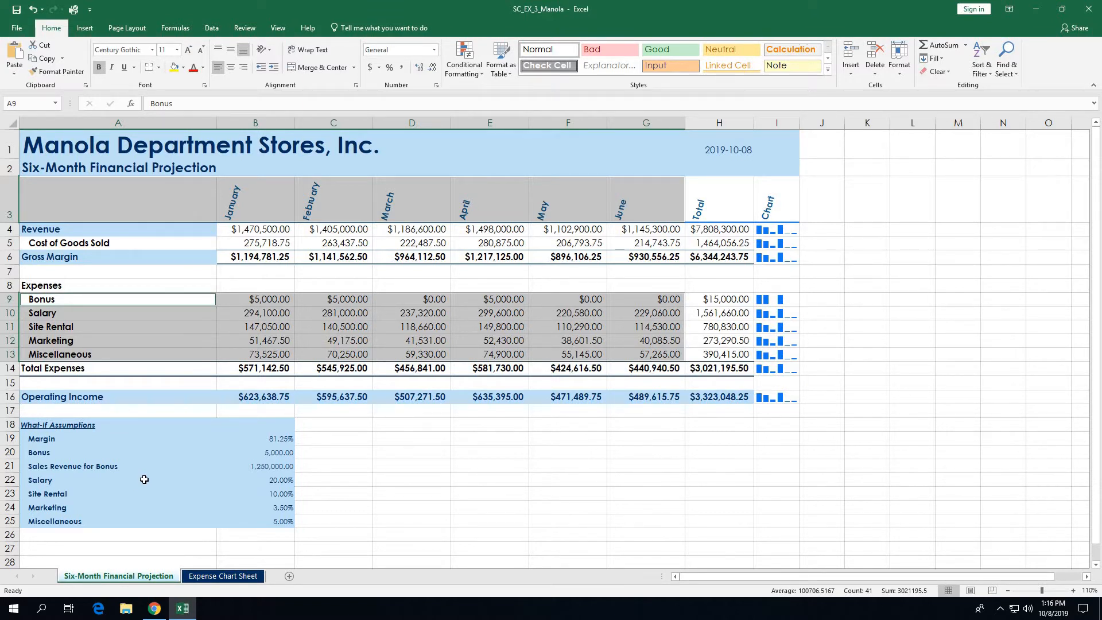
Set the what-if assumptions for Bonus to 7,500 and Salary to 25%
left_click(275, 453)
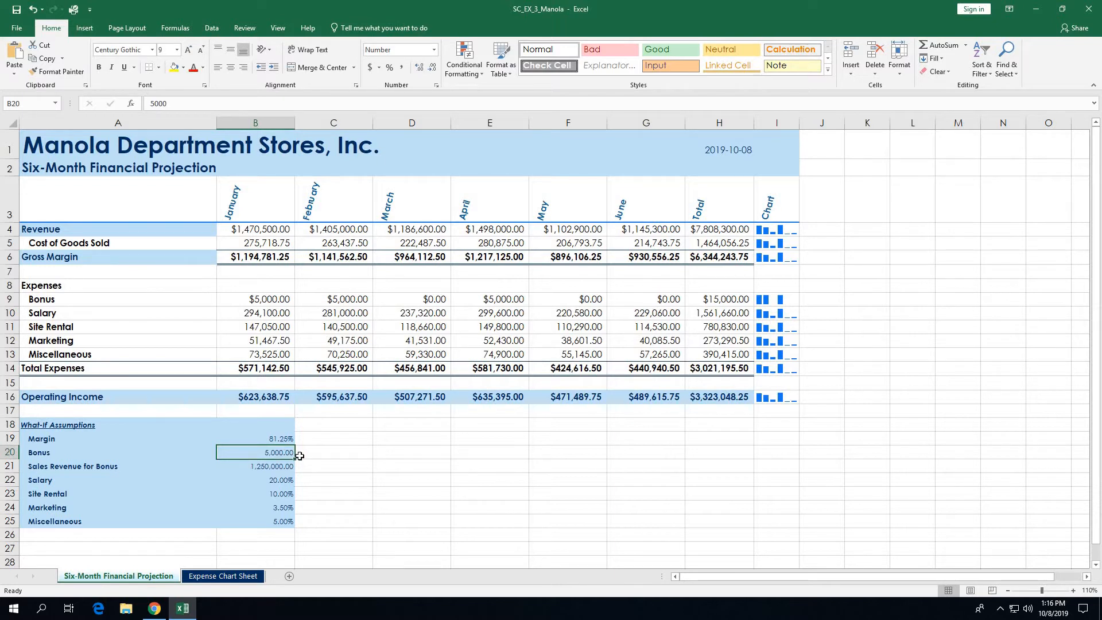
type("7")
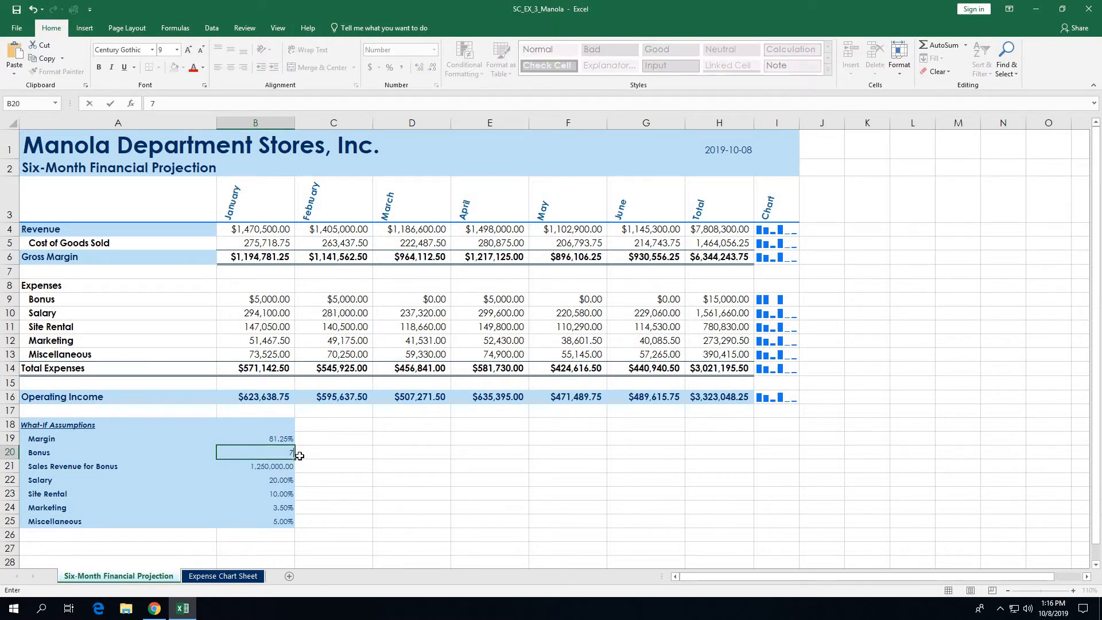
type(",5")
left_click(285, 480)
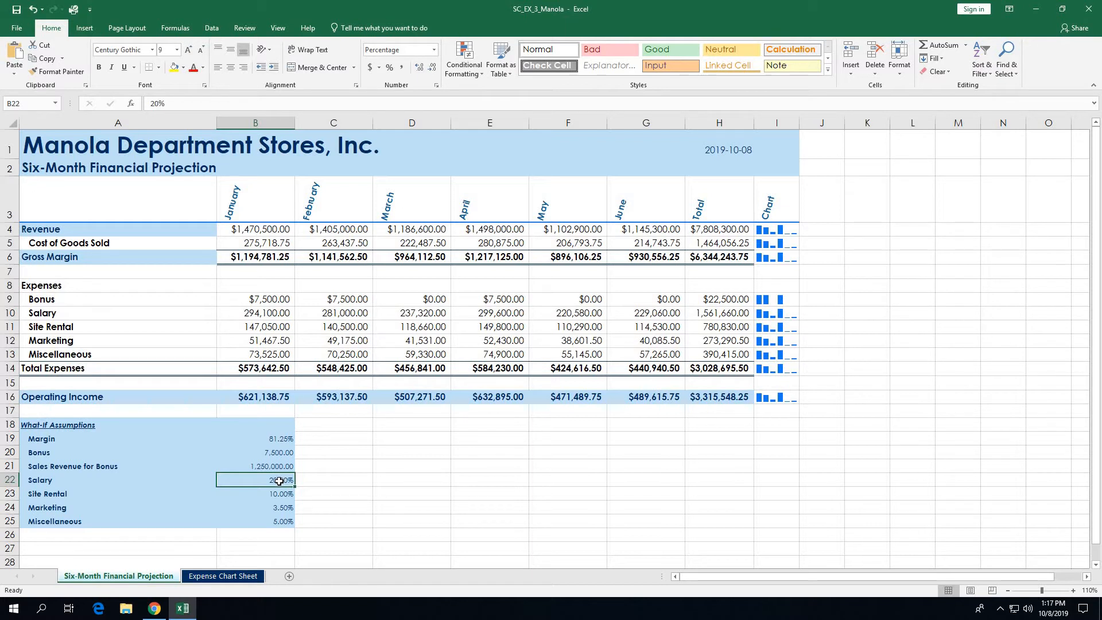
type("25")
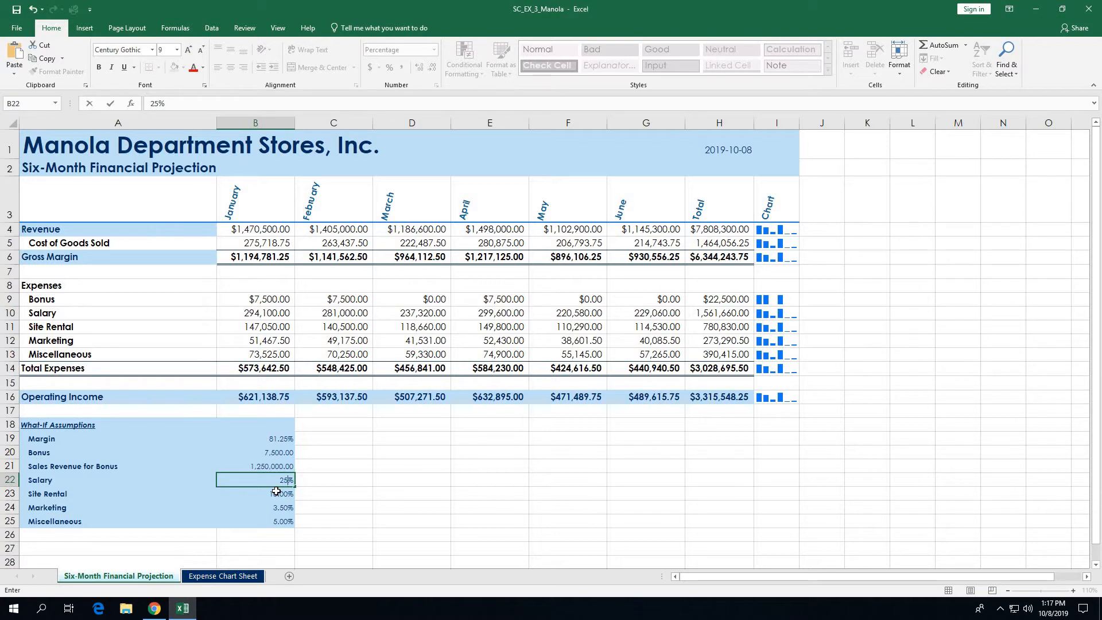
Set the Miscellaneous what-if assumption in cell B25 to 3.50%
left_click(276, 522)
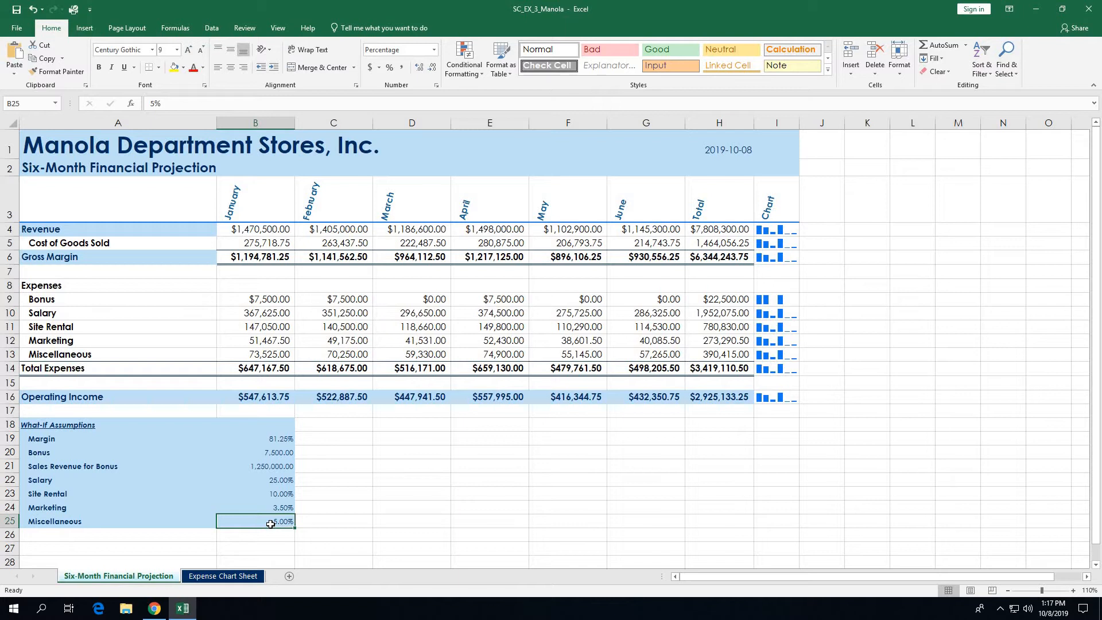
type("3.5%")
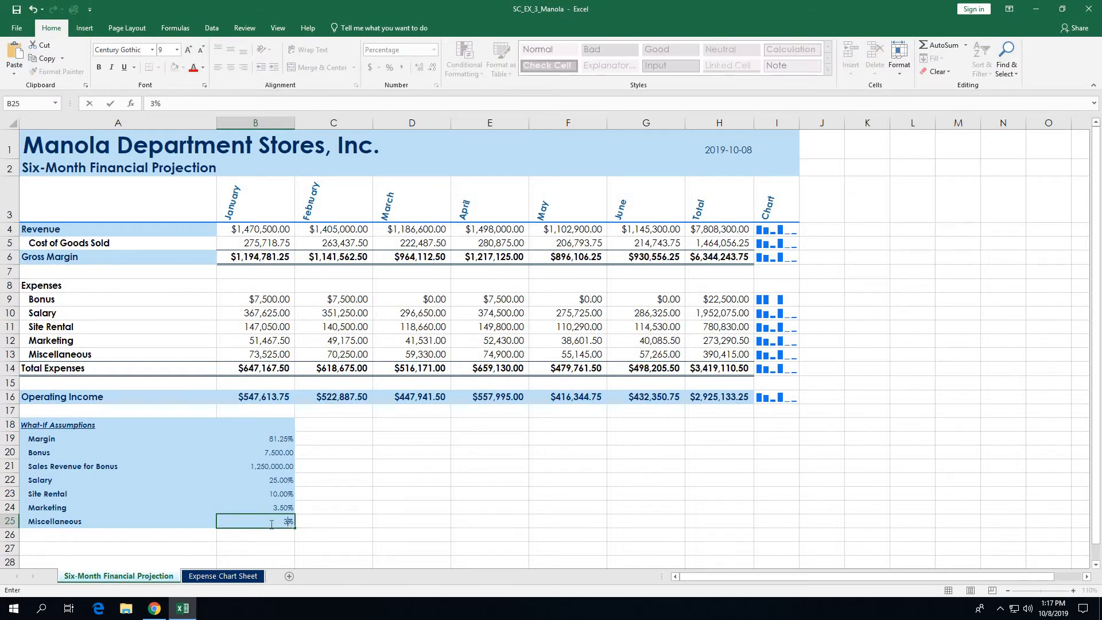
key("BackSpace")
type("0%")
left_click(270, 536)
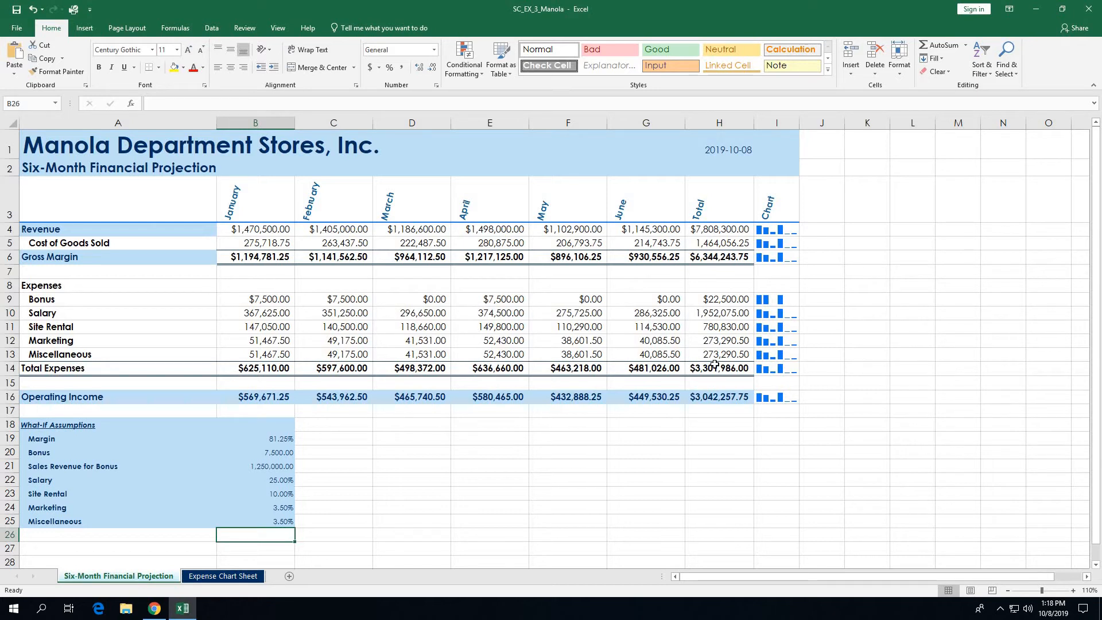
Select the total operating income in H16 and save the workbook
left_click(713, 399)
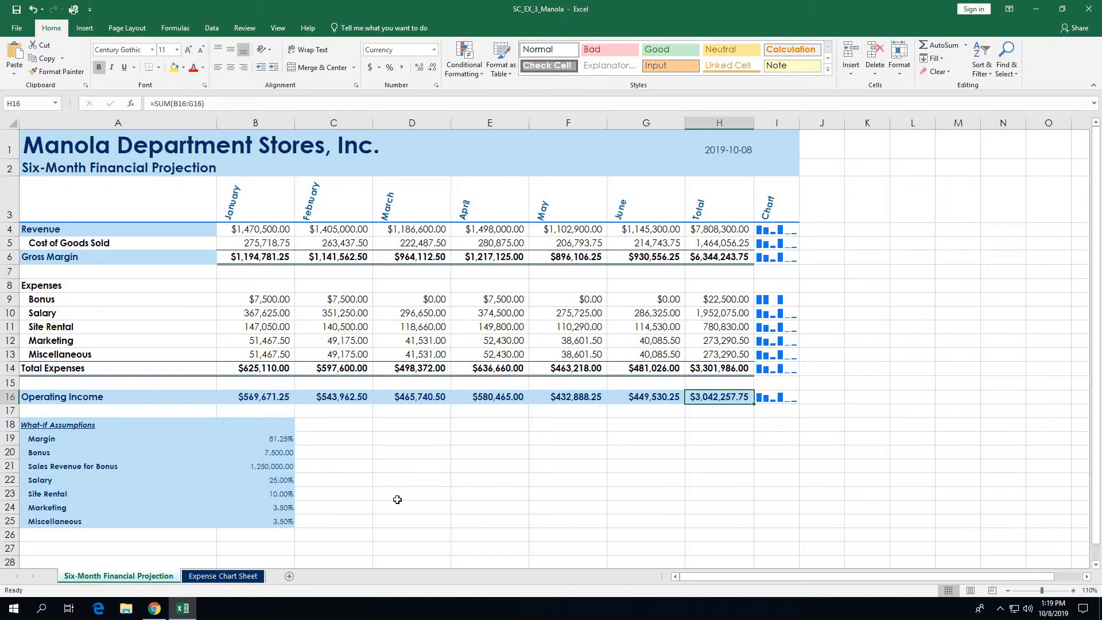
left_click(15, 10)
left_click(341, 496)
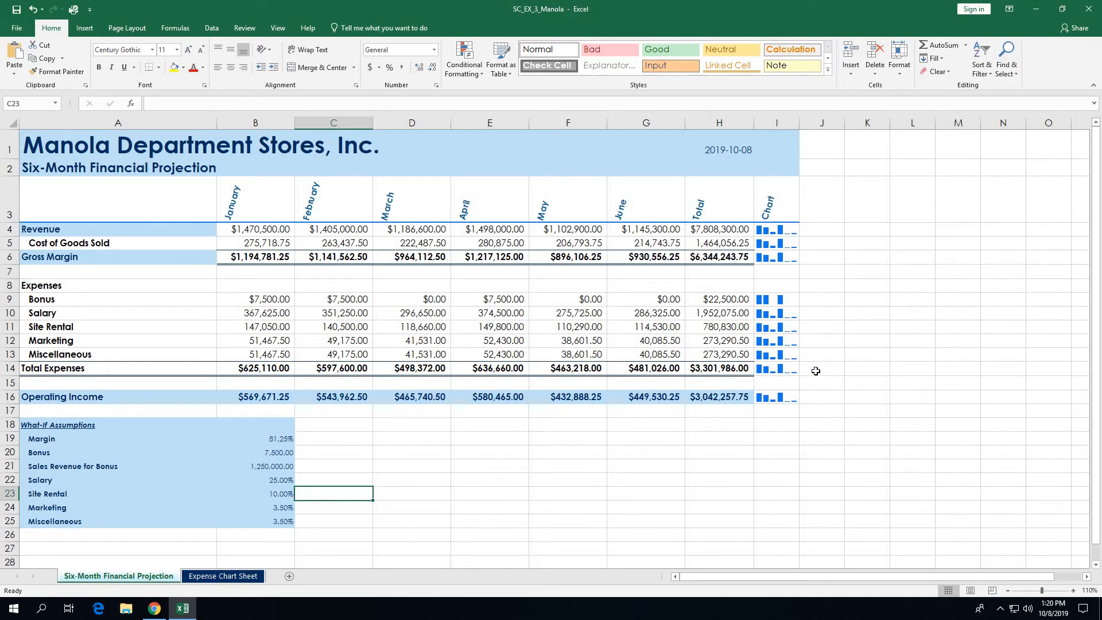
Run Goal Seek on total operating income in H16 with target 3,500,000 by changing the Site Rental percentage in B23, and discard the solution
left_click(723, 398)
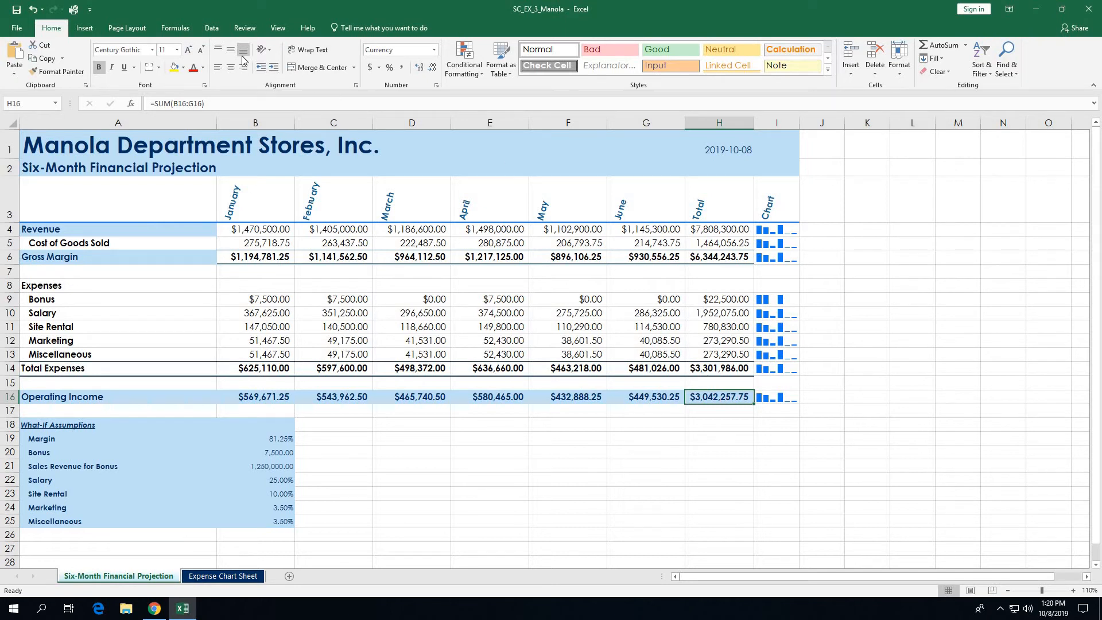
left_click(212, 29)
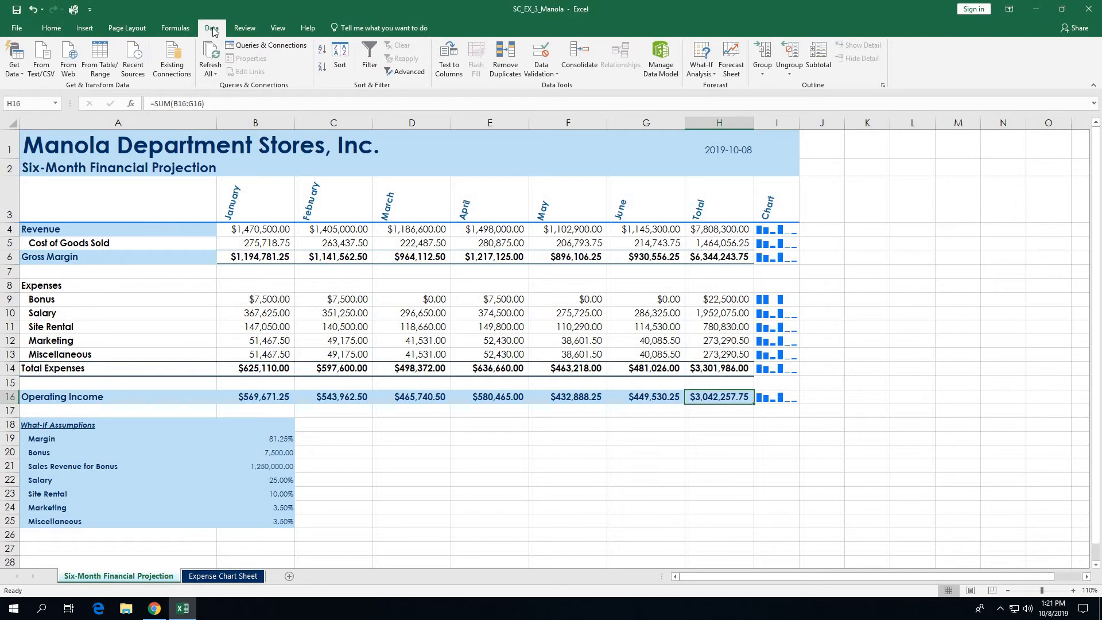
left_click(706, 67)
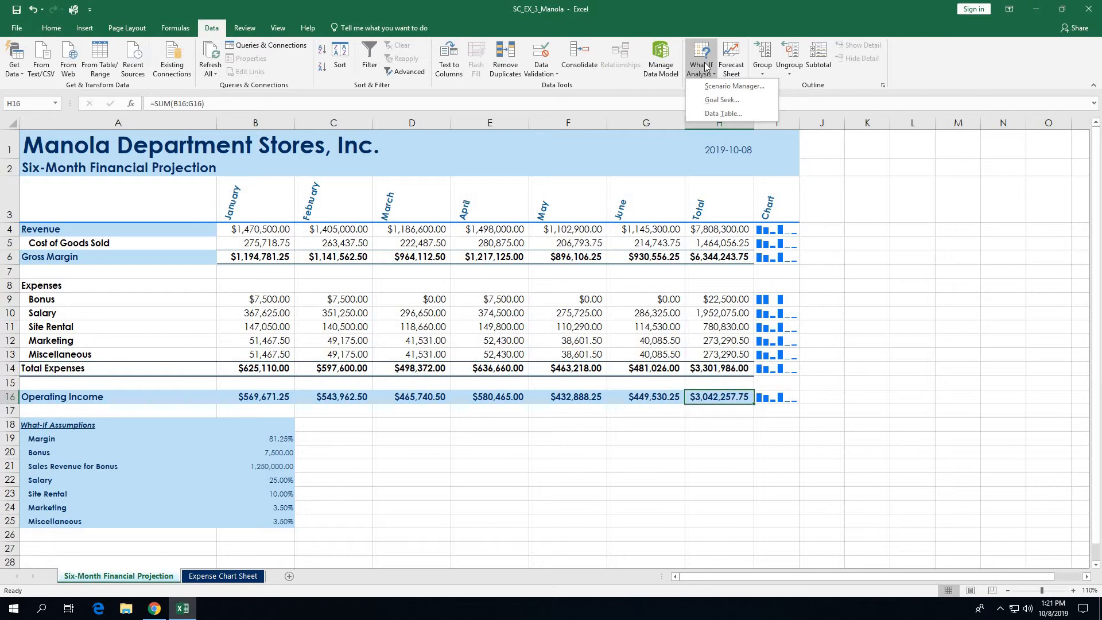
left_click(715, 100)
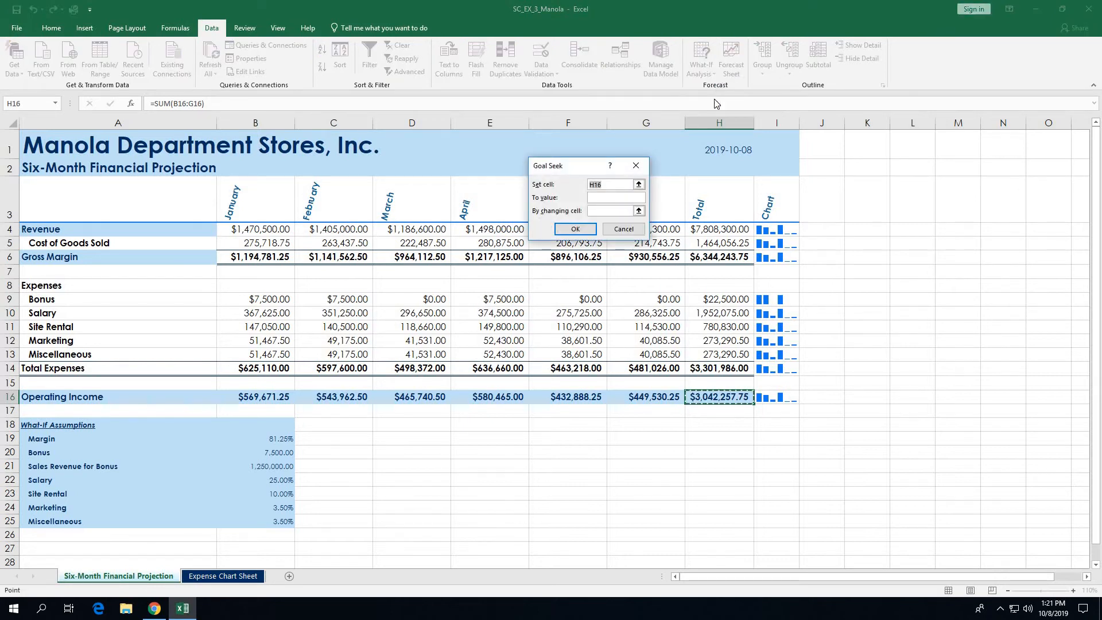
left_click(603, 198)
left_click(602, 198)
type("3,500,000")
left_click(600, 211)
left_click(274, 495)
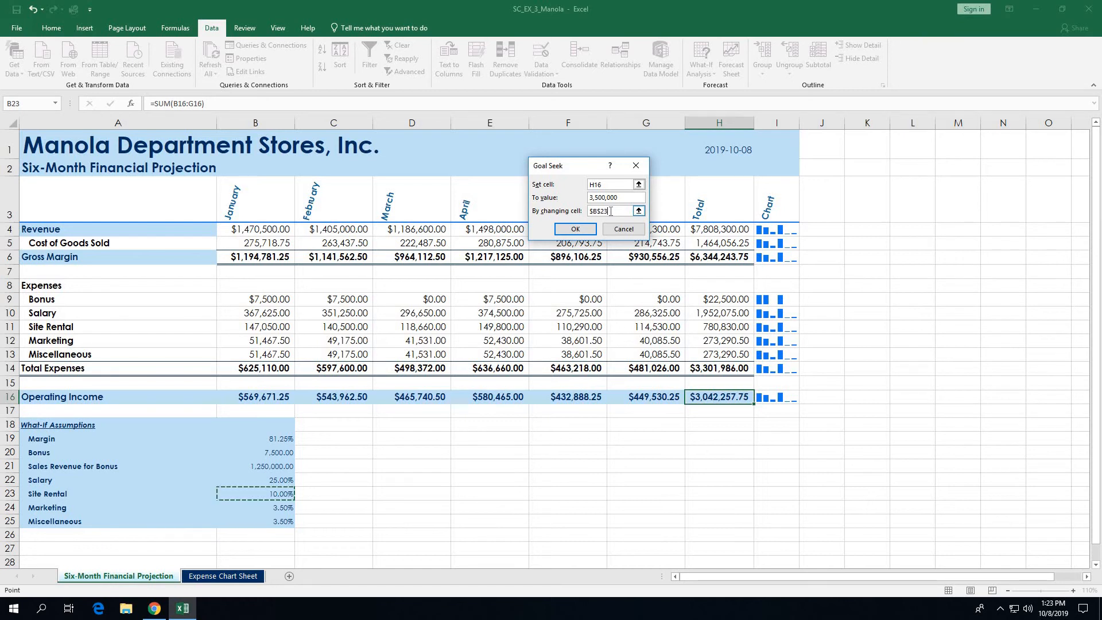
left_click(583, 229)
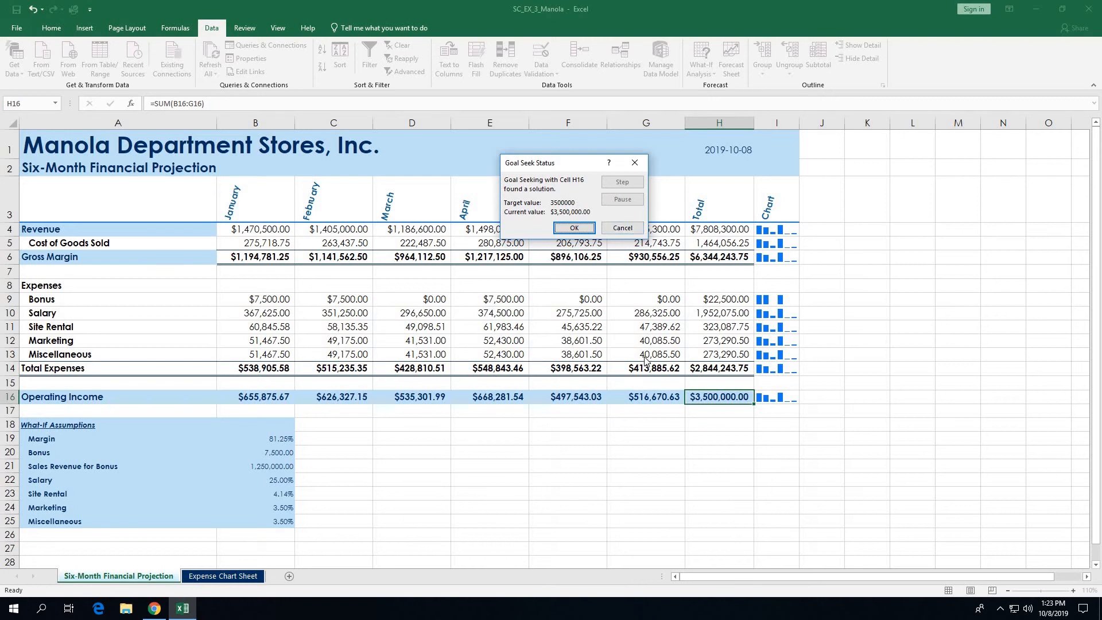
left_click(624, 229)
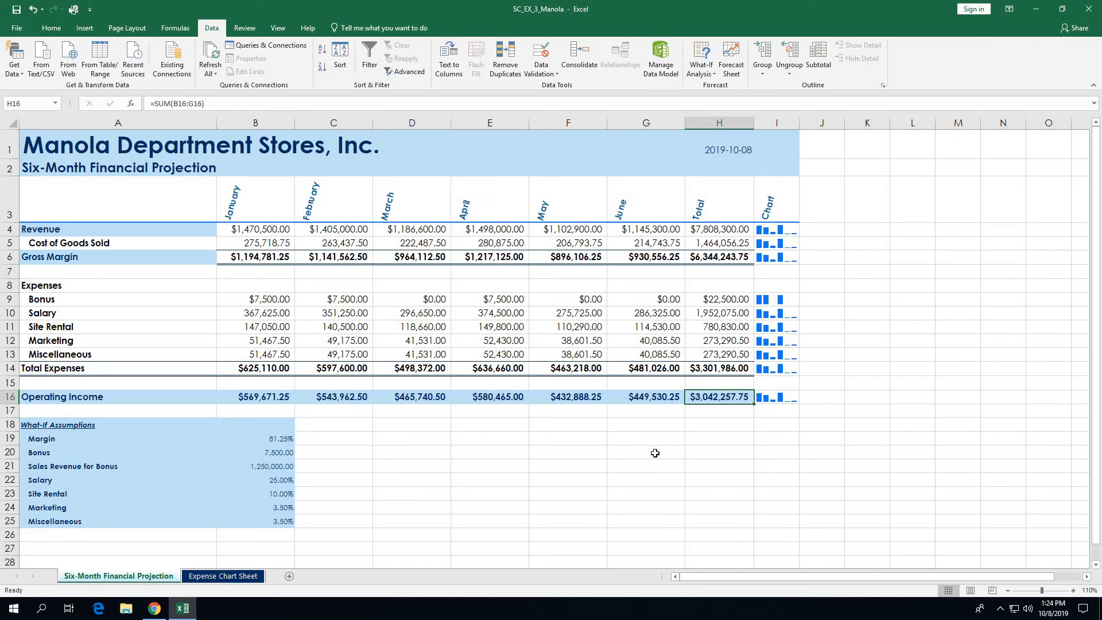
left_click(427, 479)
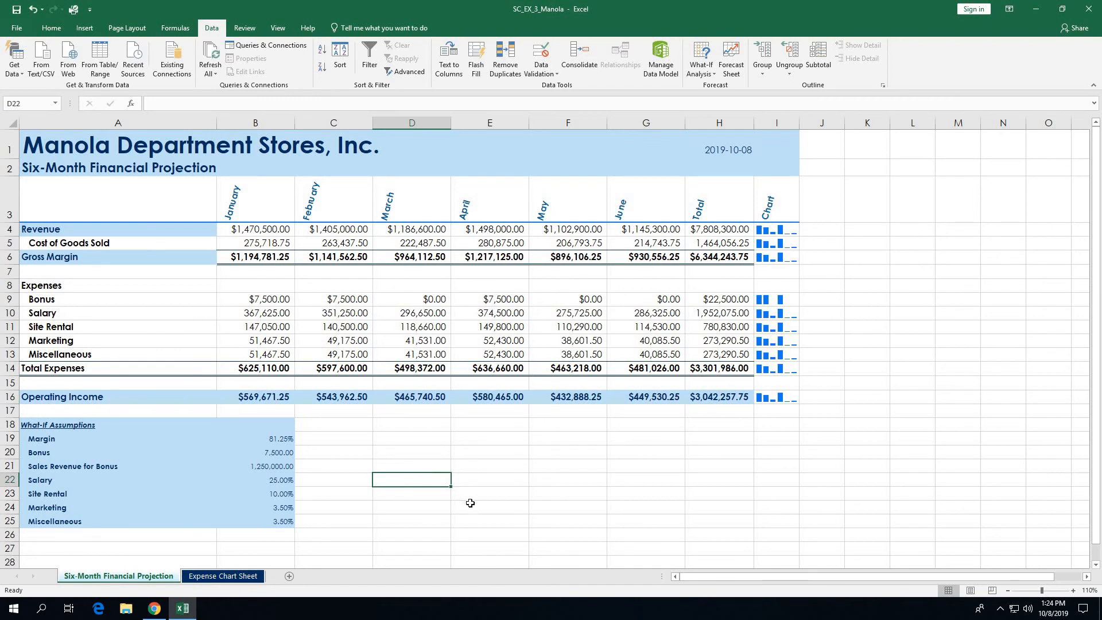